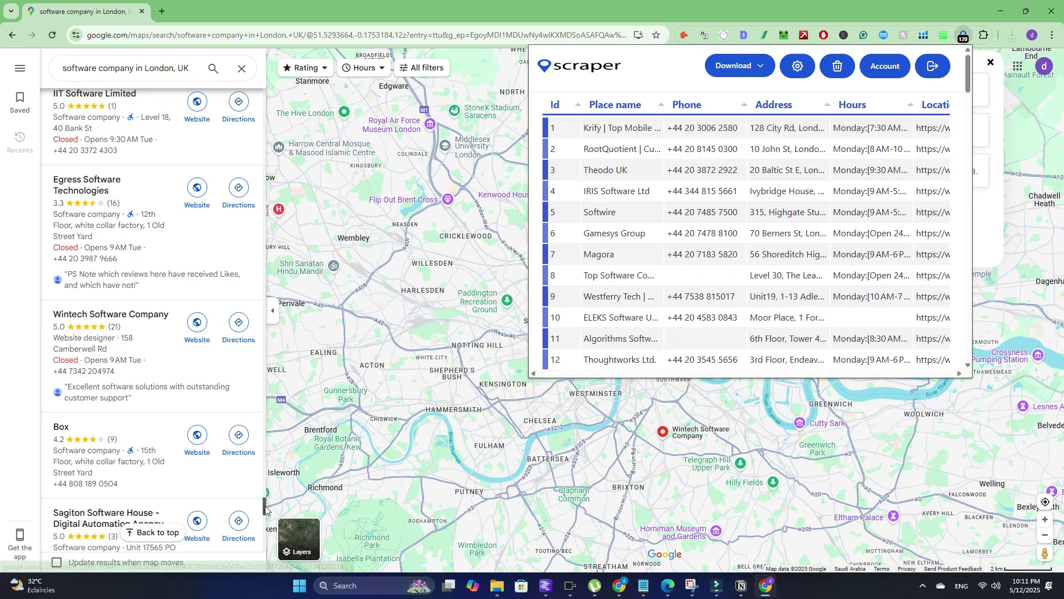
- Reopen the scraped leads table and select the first lead's opening hours
{"action": "left_click", "coordinate": [963, 36]}
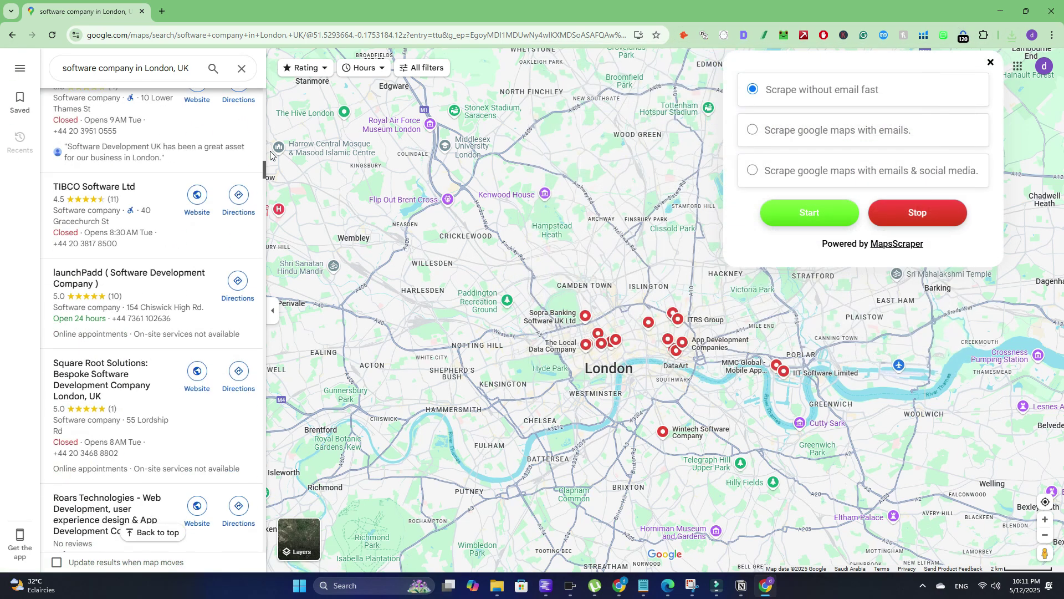
{"action": "left_click", "coordinate": [962, 35]}
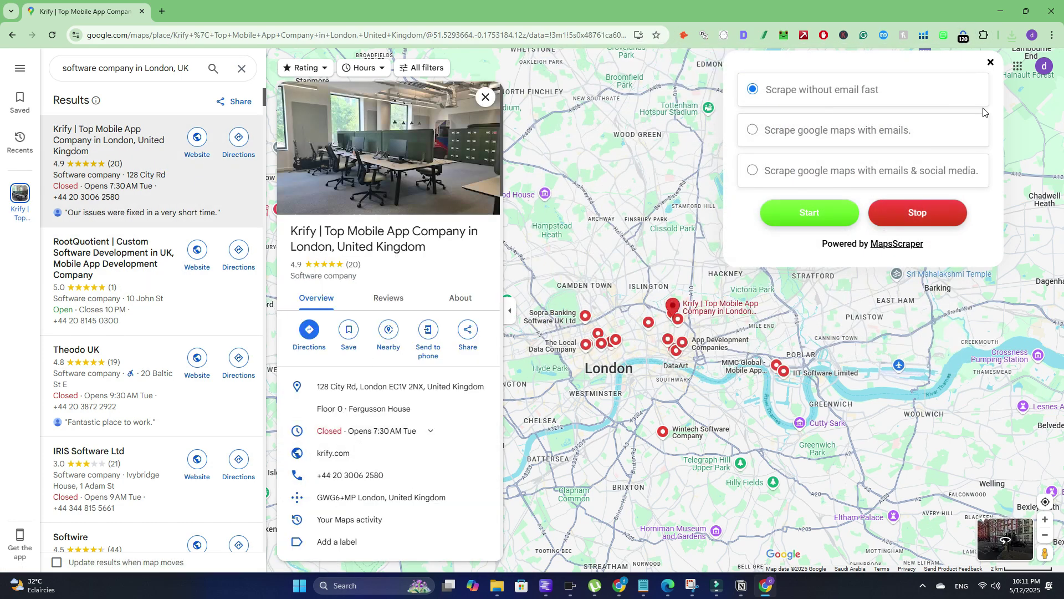
{"action": "left_click", "coordinate": [962, 35]}
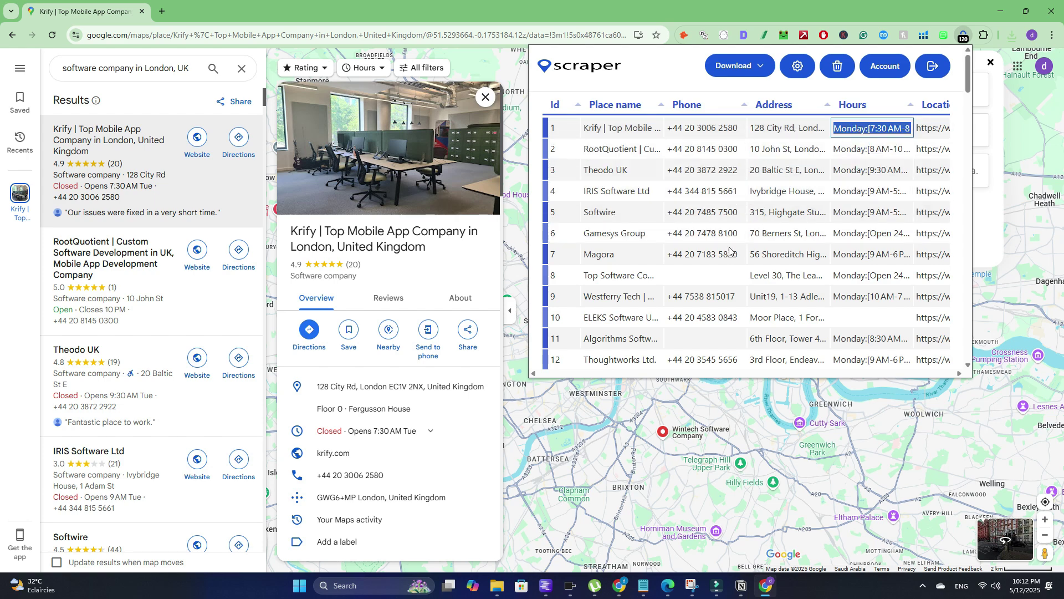
{"action": "double_click", "coordinate": [872, 127]}
{"action": "scroll", "coordinate": [872, 208], "scroll_direction": "down", "scroll_amount": 8}
{"action": "scroll", "coordinate": [157, 333], "scroll_direction": "down", "scroll_amount": 5}
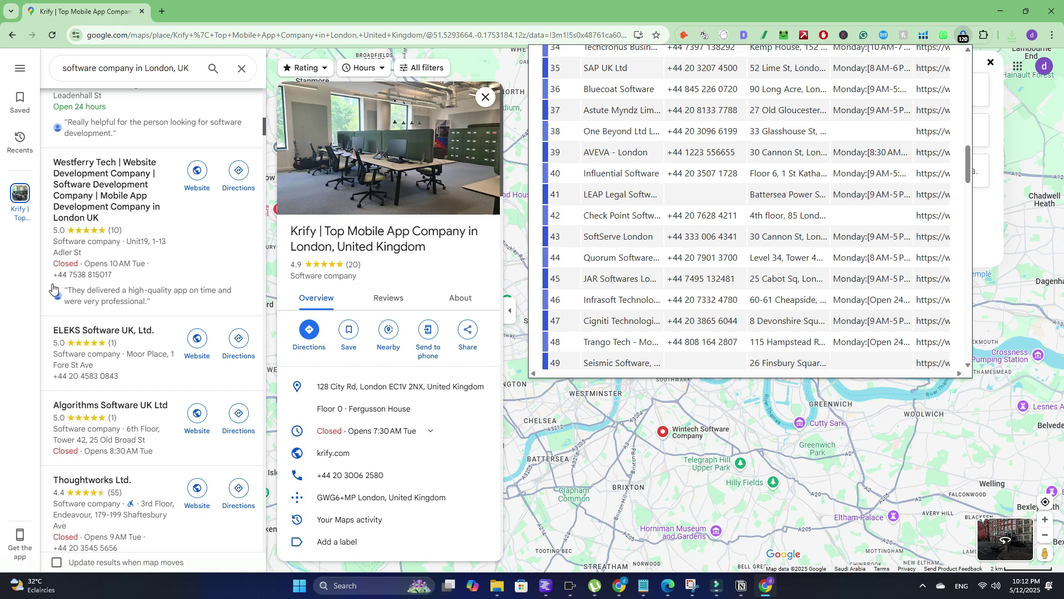
{"action": "scroll", "coordinate": [157, 334], "scroll_direction": "down", "scroll_amount": 5}
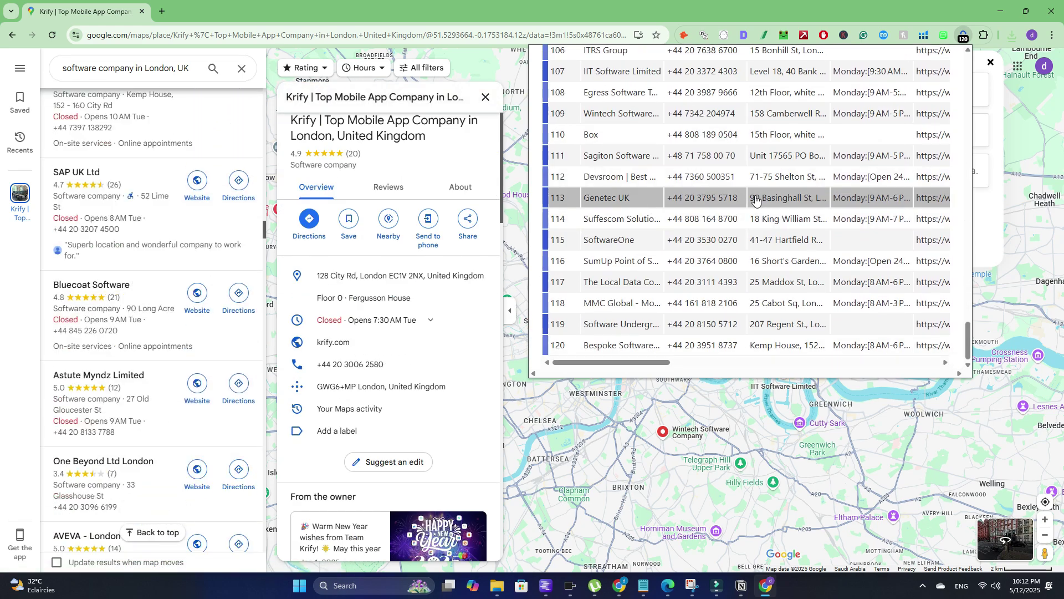
{"action": "scroll", "coordinate": [796, 262], "scroll_direction": "up", "scroll_amount": 10}
{"action": "scroll", "coordinate": [219, 200], "scroll_direction": "up", "scroll_amount": 5}
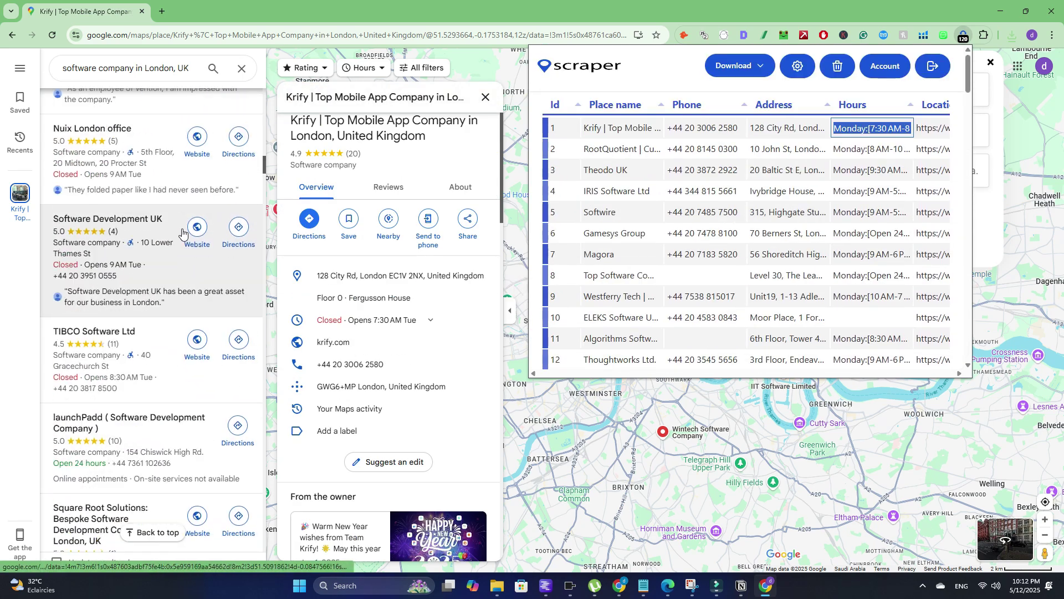
{"action": "scroll", "coordinate": [218, 199], "scroll_direction": "up", "scroll_amount": 5}
{"action": "scroll", "coordinate": [219, 200], "scroll_direction": "up", "scroll_amount": 5}
- Download the 120 leads as an XLSX file, then widen column B for place names
{"action": "left_click", "coordinate": [739, 66]}
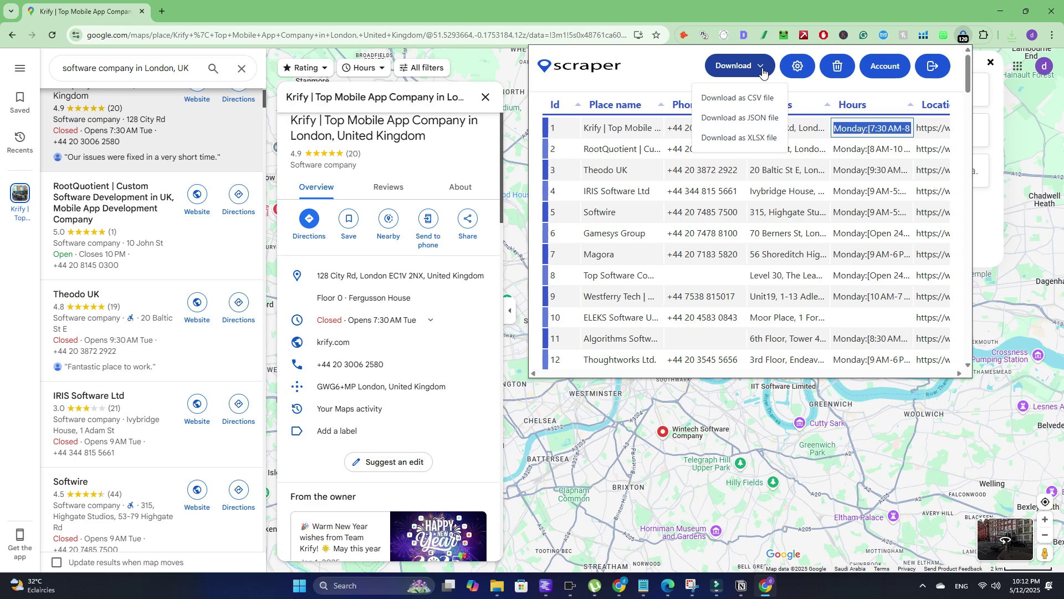
{"action": "left_click", "coordinate": [759, 137]}
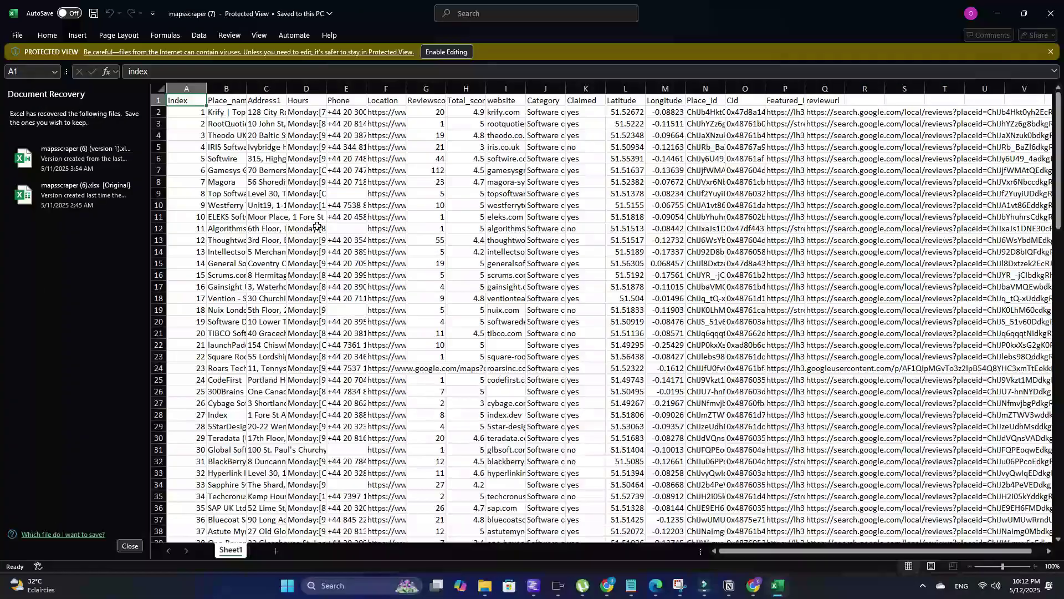
{"action": "double_click", "coordinate": [247, 100]}
{"action": "left_click", "coordinate": [250, 112]}
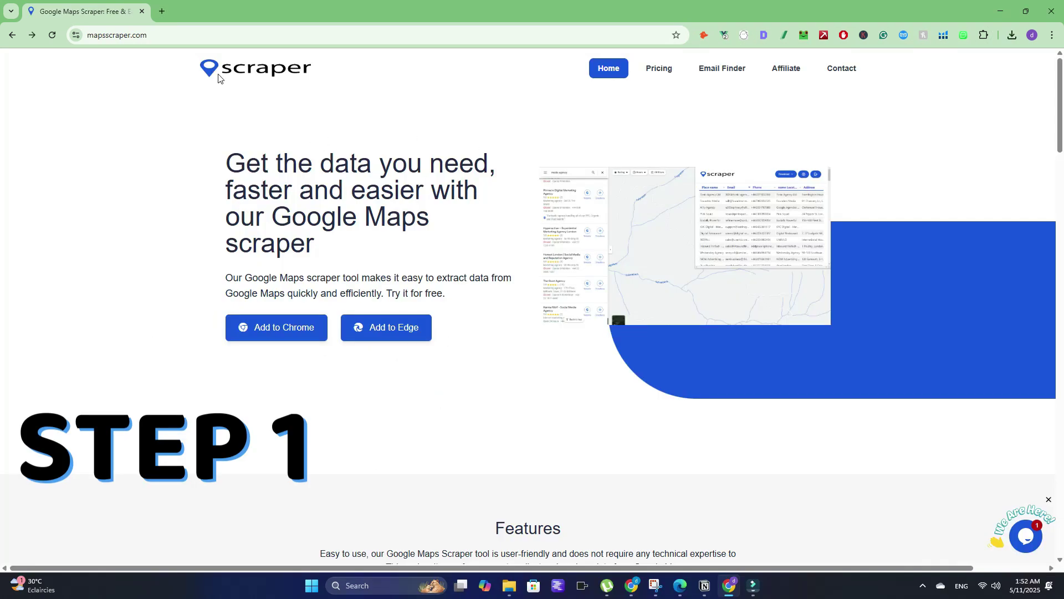
- Download the MapsscraperV3.2 release zip from the Chrome installation guide and check recent downloads
{"action": "left_click", "coordinate": [133, 36]}
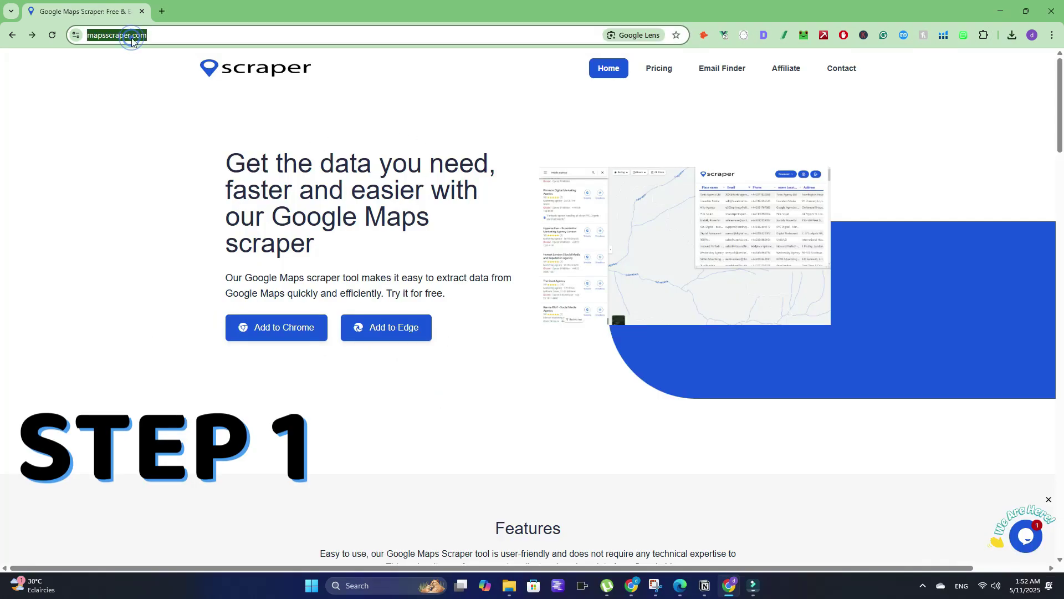
{"action": "left_click", "coordinate": [344, 149]}
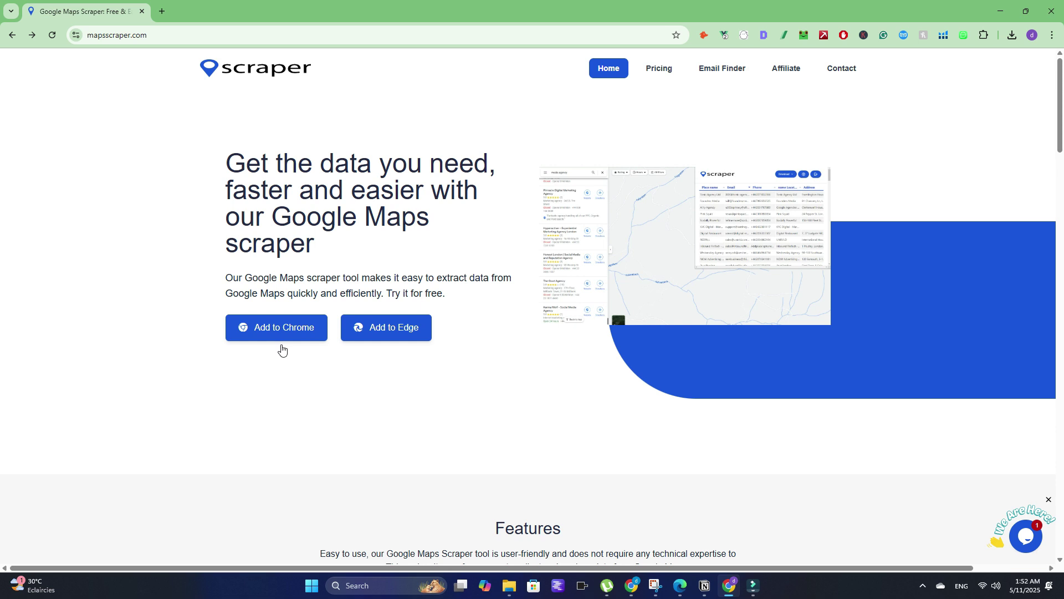
{"action": "left_click", "coordinate": [284, 327]}
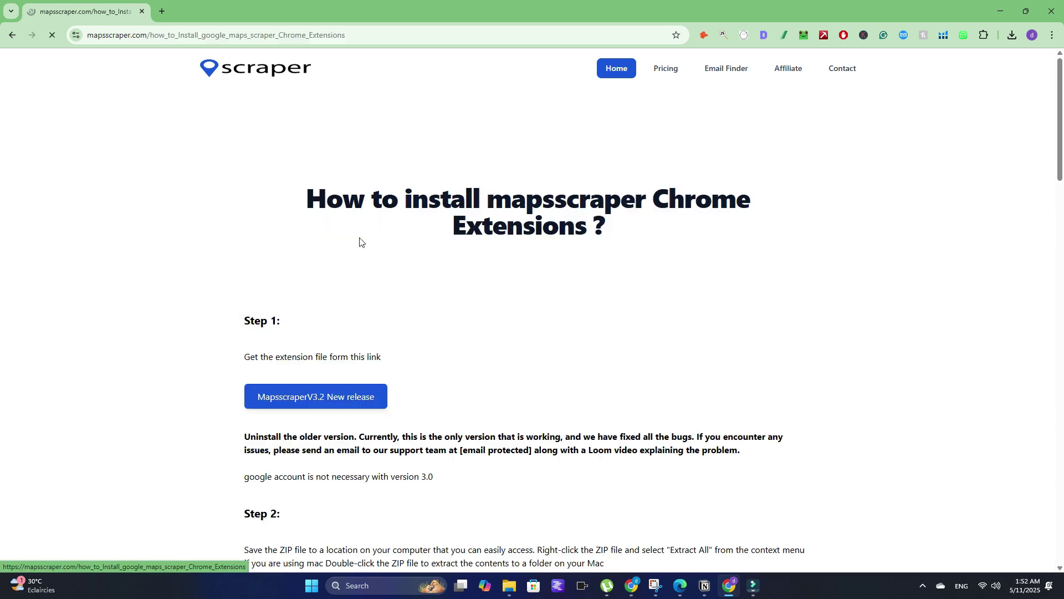
{"action": "left_click", "coordinate": [330, 396]}
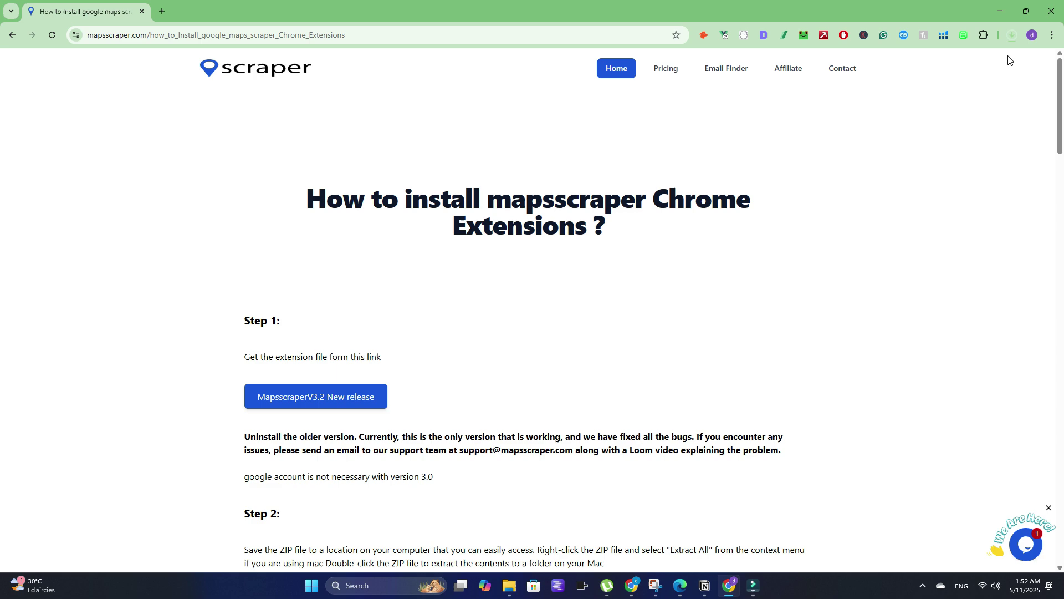
{"action": "left_click", "coordinate": [1010, 37]}
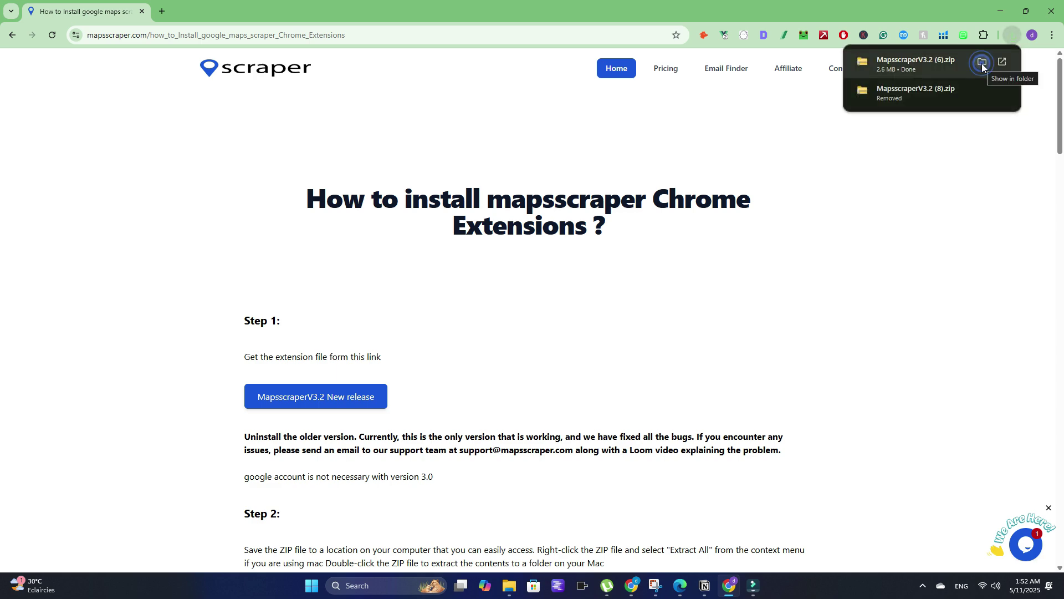
- Show the MapsscraperV3.2 zip in the Downloads folder, minimize it, then open Chrome's ⋮ menu
{"action": "left_click", "coordinate": [983, 63]}
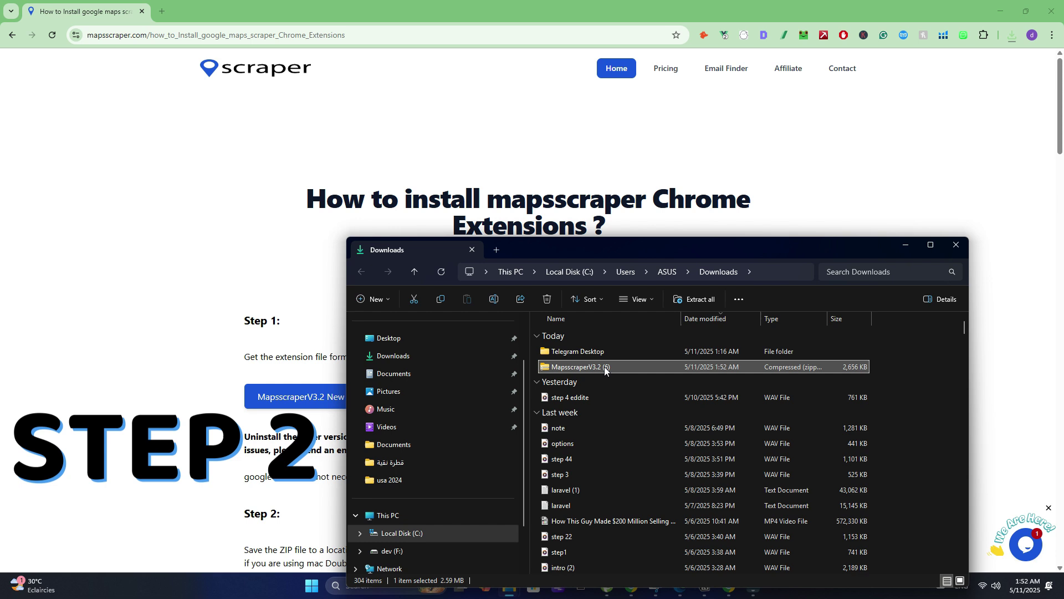
{"action": "left_click", "coordinate": [906, 245]}
{"action": "left_click", "coordinate": [1053, 34]}
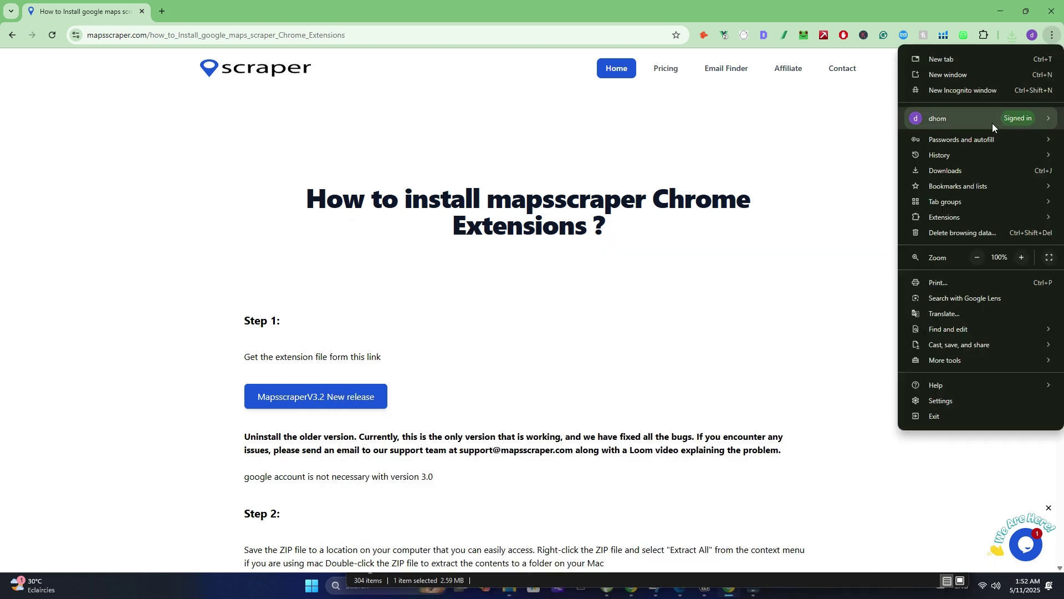
{"action": "mouse_move", "coordinate": [943, 217]}
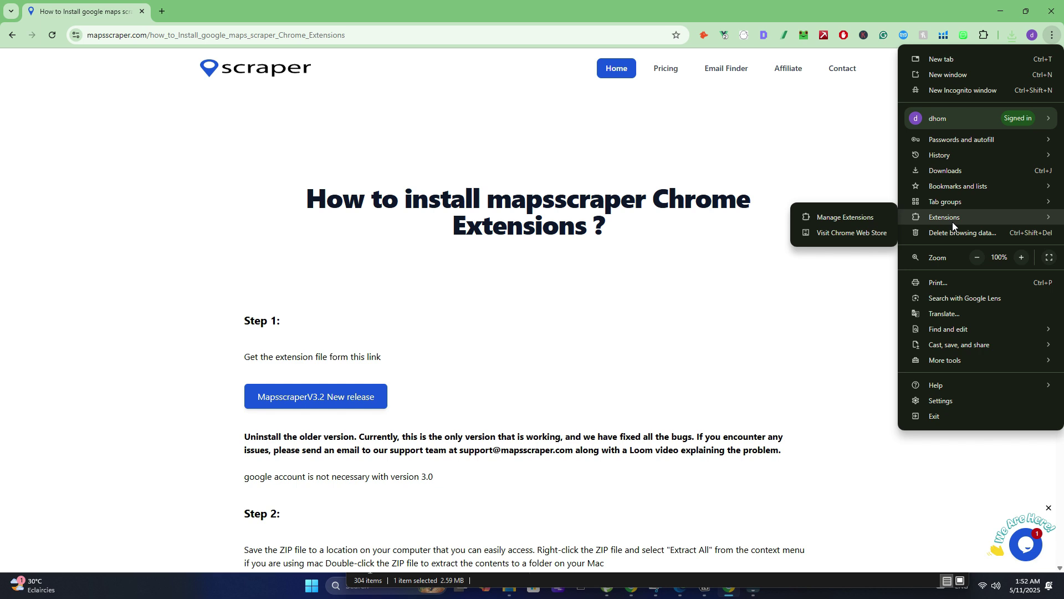
- Enable Developer mode in Manage Extensions and drag the MapsscraperV3.2 zip onto the page
{"action": "left_click", "coordinate": [826, 219]}
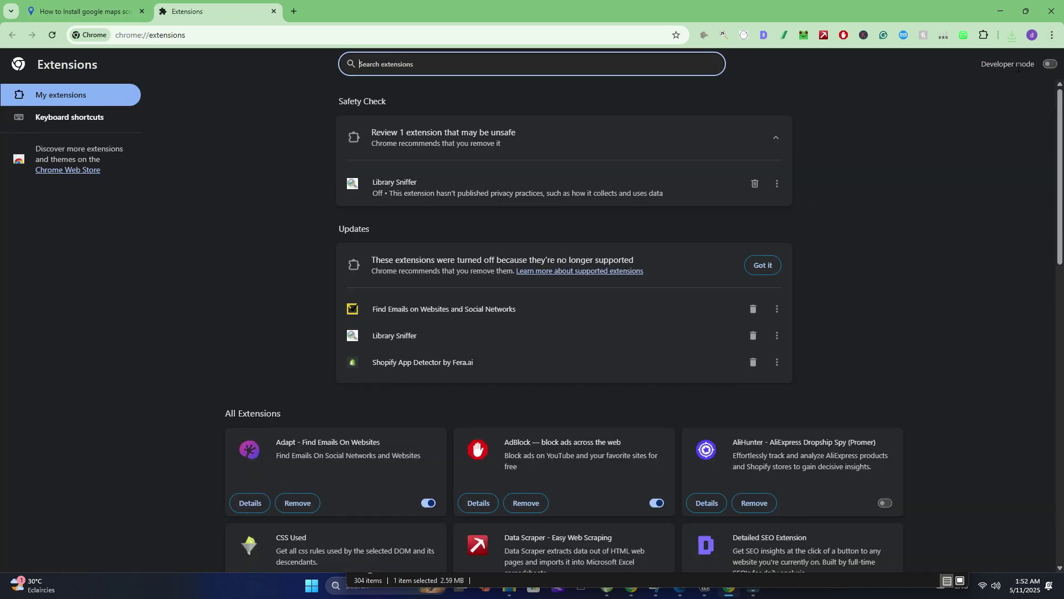
{"action": "left_click_drag", "start_coordinate": [957, 71], "coordinate": [1041, 65]}
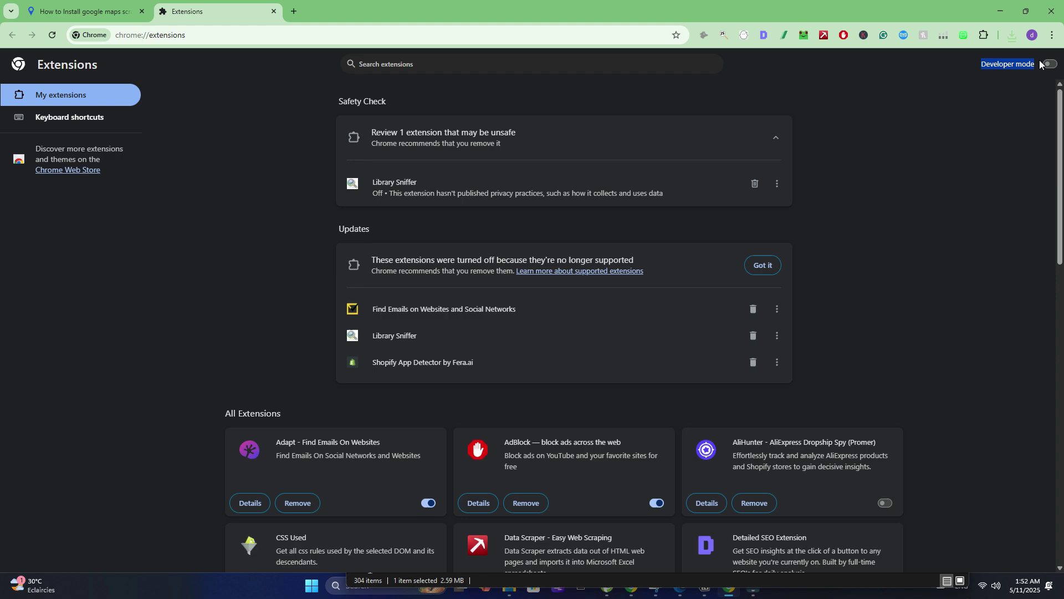
{"action": "left_click", "coordinate": [1051, 66]}
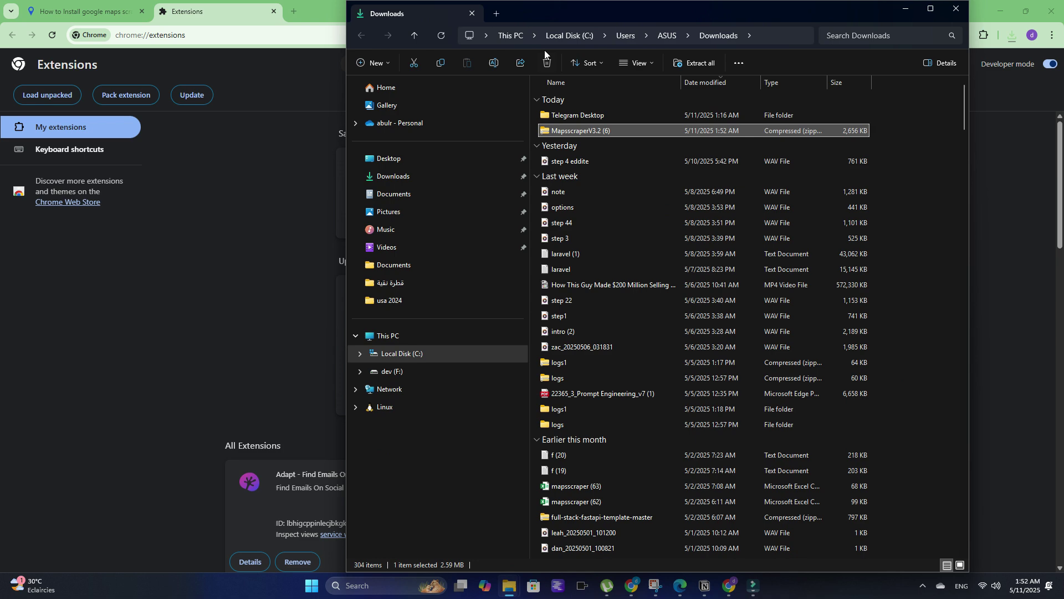
{"action": "left_click_drag", "start_coordinate": [538, 14], "coordinate": [707, 154]}
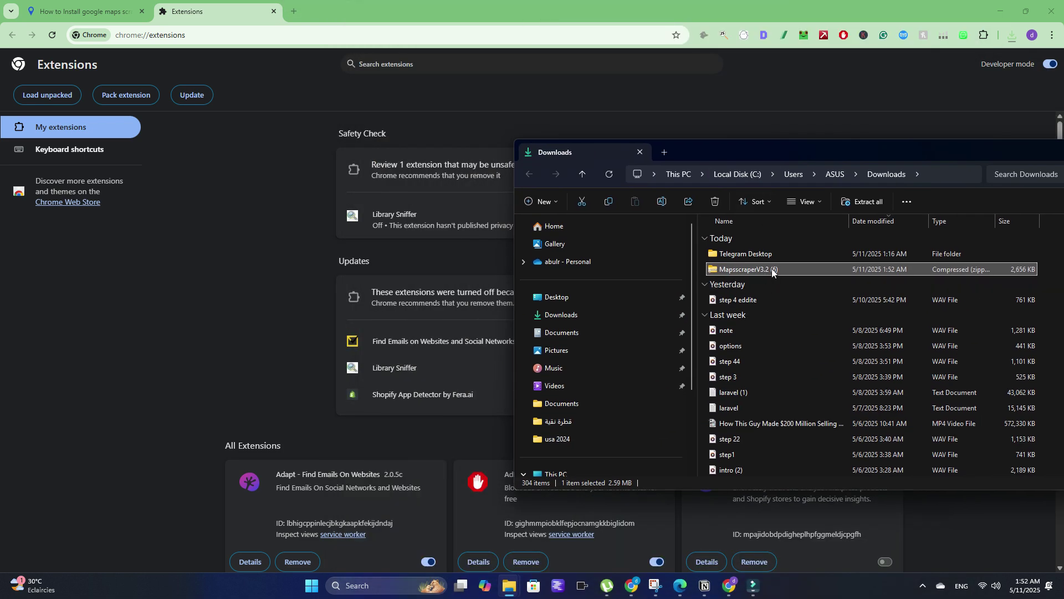
{"action": "left_click_drag", "start_coordinate": [768, 271], "coordinate": [280, 275]}
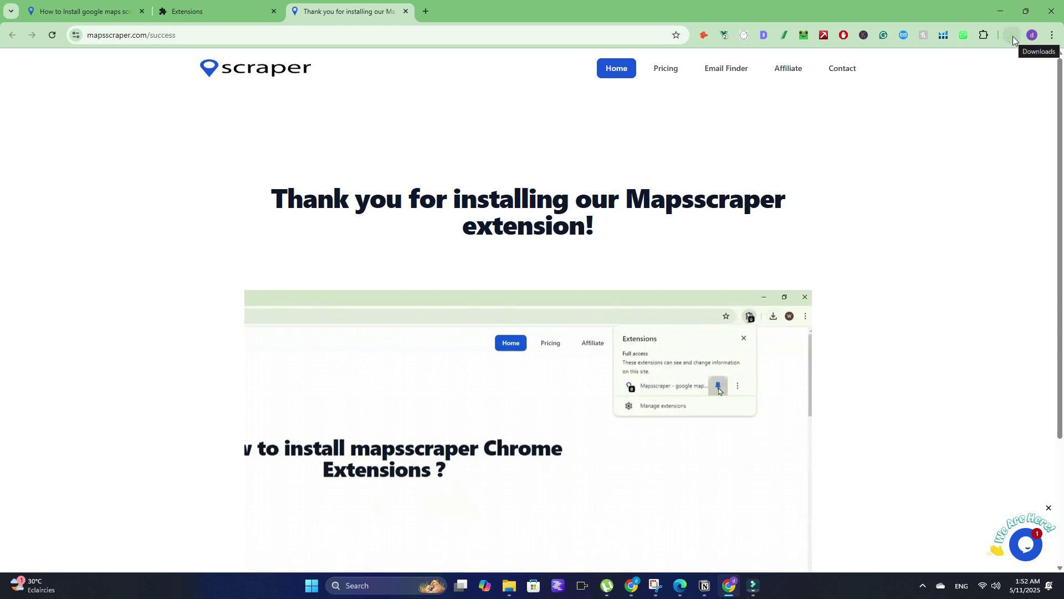
- Pin the Mapsscraper extension and log in to it with the chosen Google account
{"action": "left_click", "coordinate": [984, 35]}
{"action": "scroll", "coordinate": [943, 194], "scroll_direction": "down", "scroll_amount": 3}
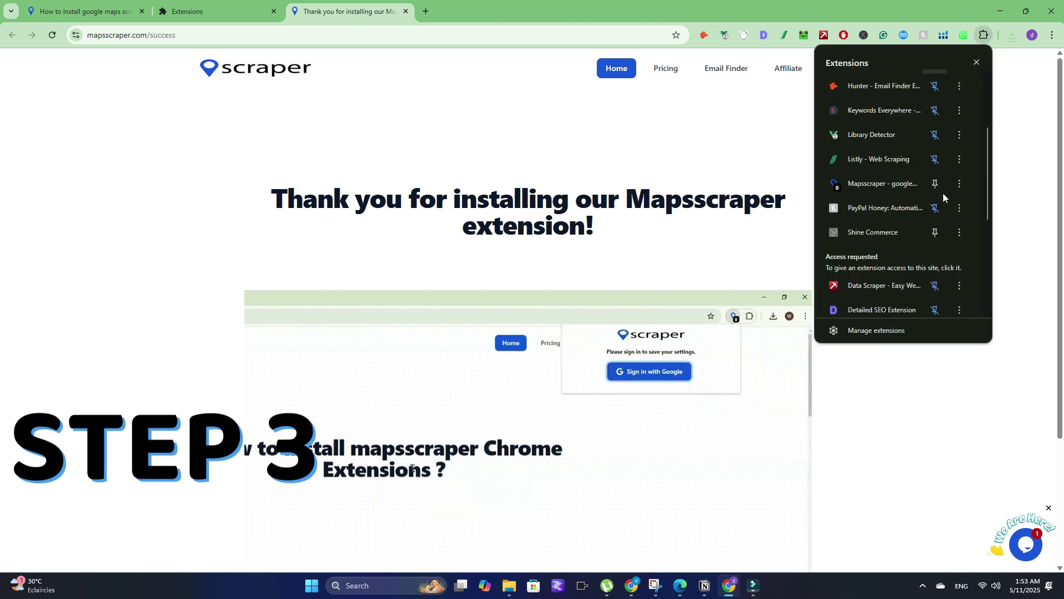
{"action": "scroll", "coordinate": [940, 190], "scroll_direction": "down", "scroll_amount": 3}
{"action": "scroll", "coordinate": [939, 184], "scroll_direction": "up", "scroll_amount": 3}
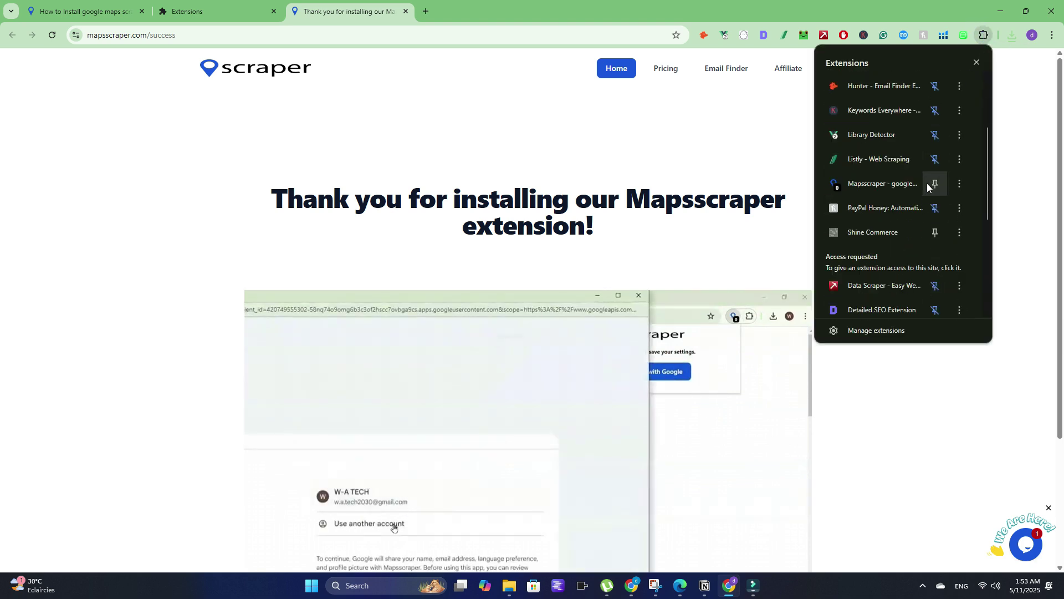
{"action": "left_click", "coordinate": [935, 183]}
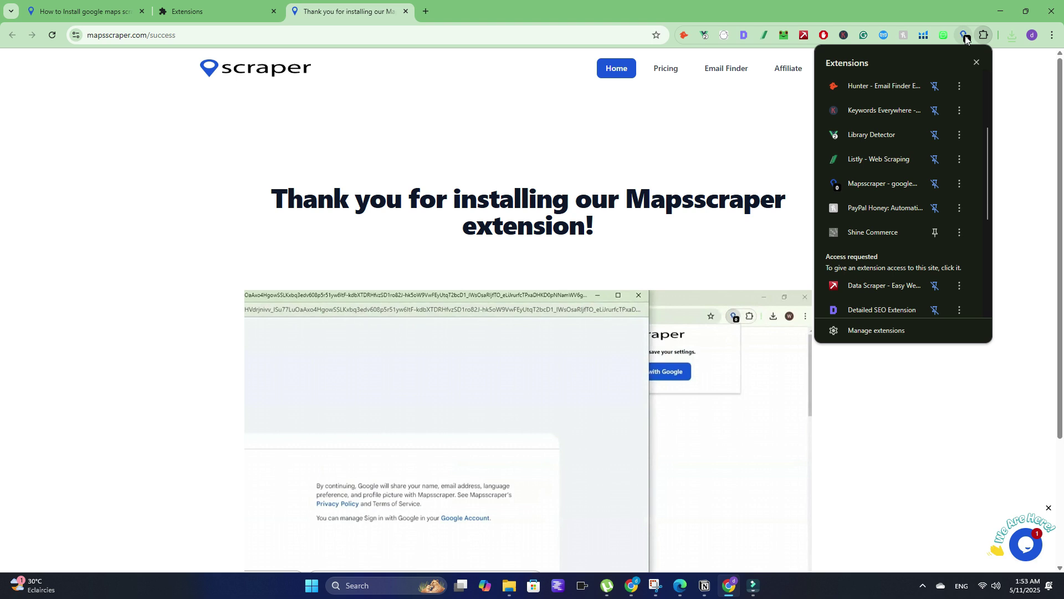
{"action": "left_click", "coordinate": [966, 35]}
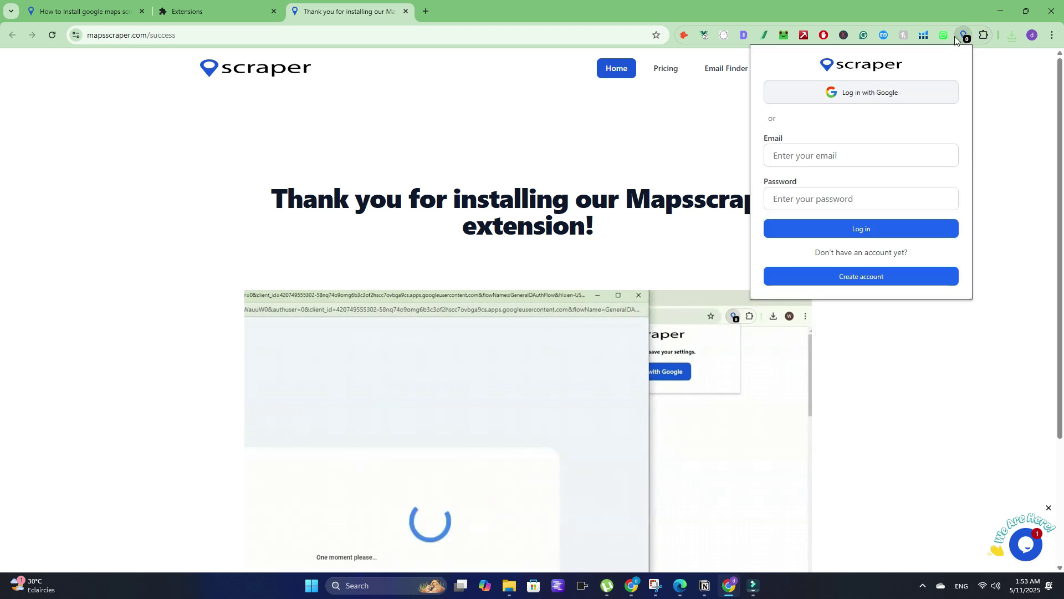
{"action": "left_click", "coordinate": [861, 92]}
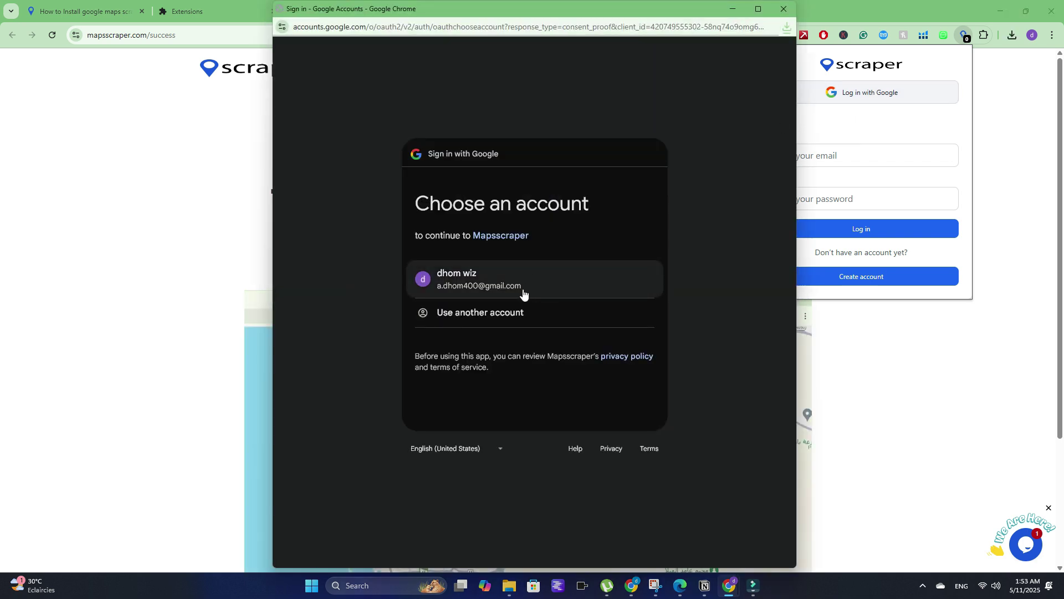
{"action": "left_click", "coordinate": [500, 285]}
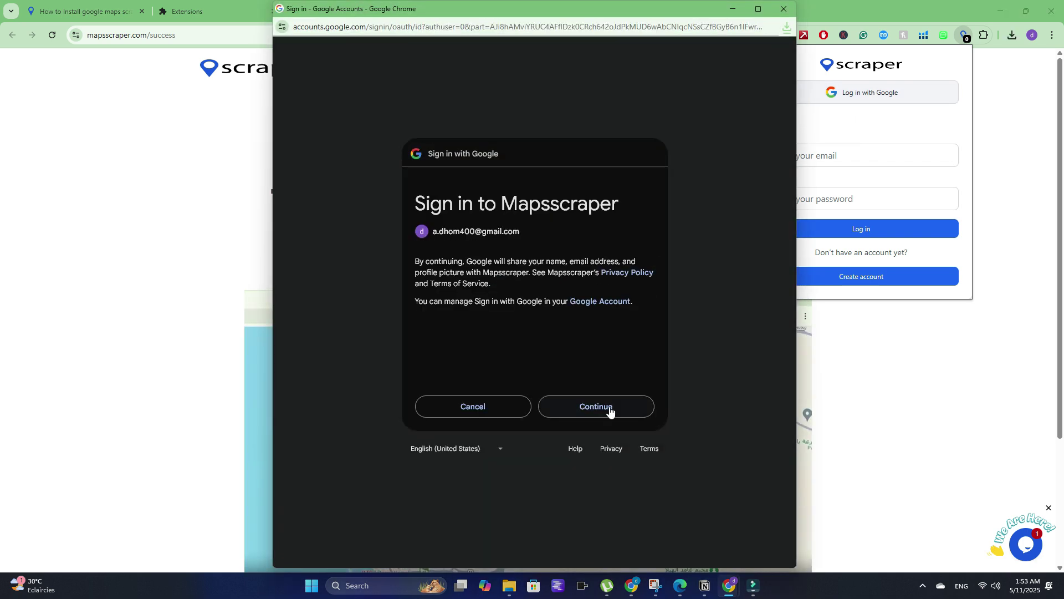
{"action": "left_click", "coordinate": [610, 411]}
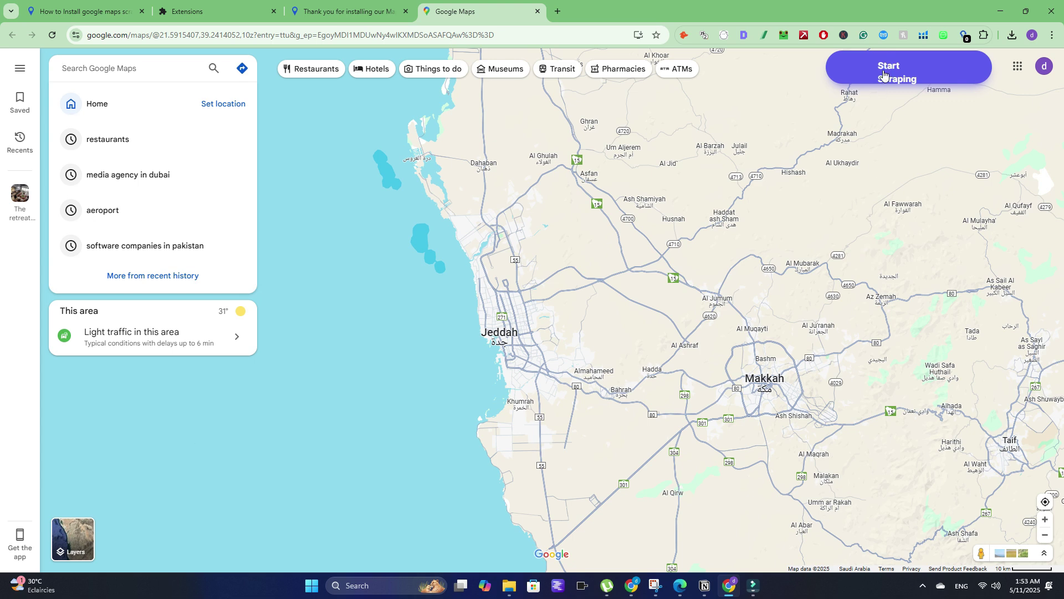
- Replace the Maps search with 'software company in London, UK' and run it
{"action": "left_click", "coordinate": [884, 75]}
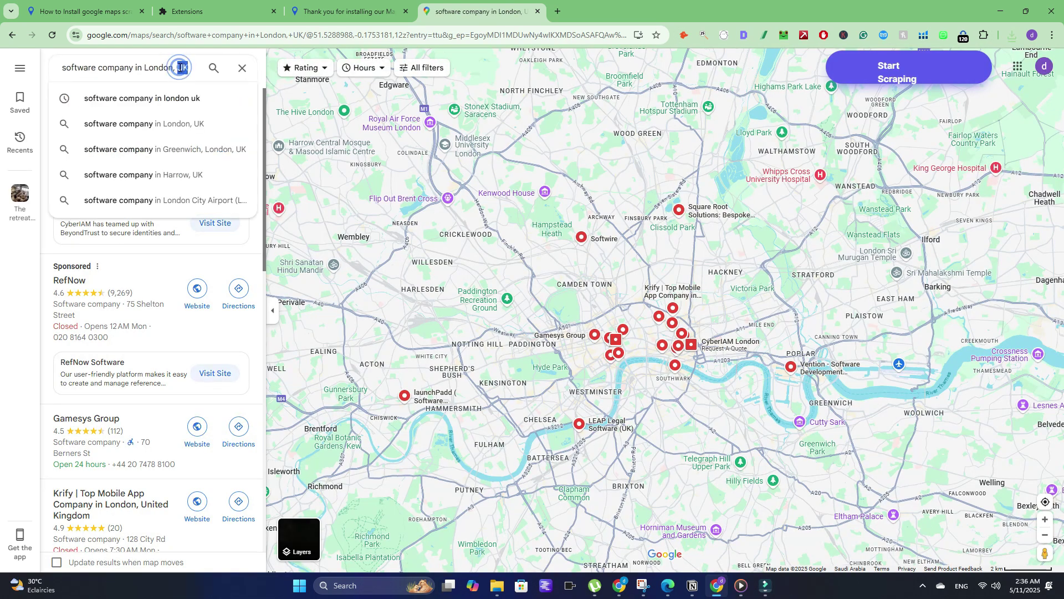
{"action": "left_click", "coordinate": [242, 67]}
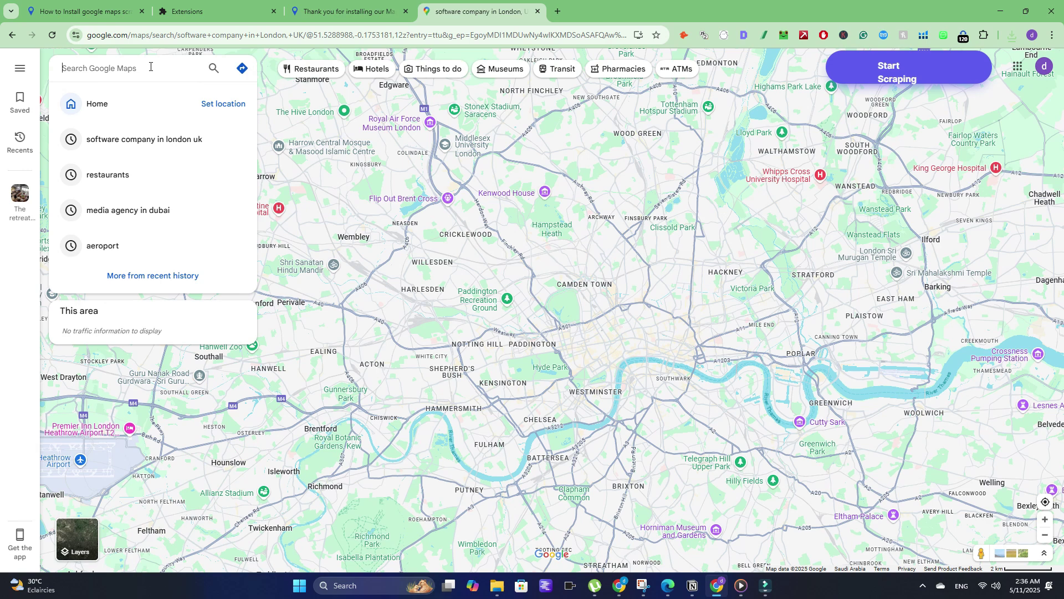
{"action": "left_click", "coordinate": [125, 68]}
{"action": "type", "text": "software company in London, UK"}
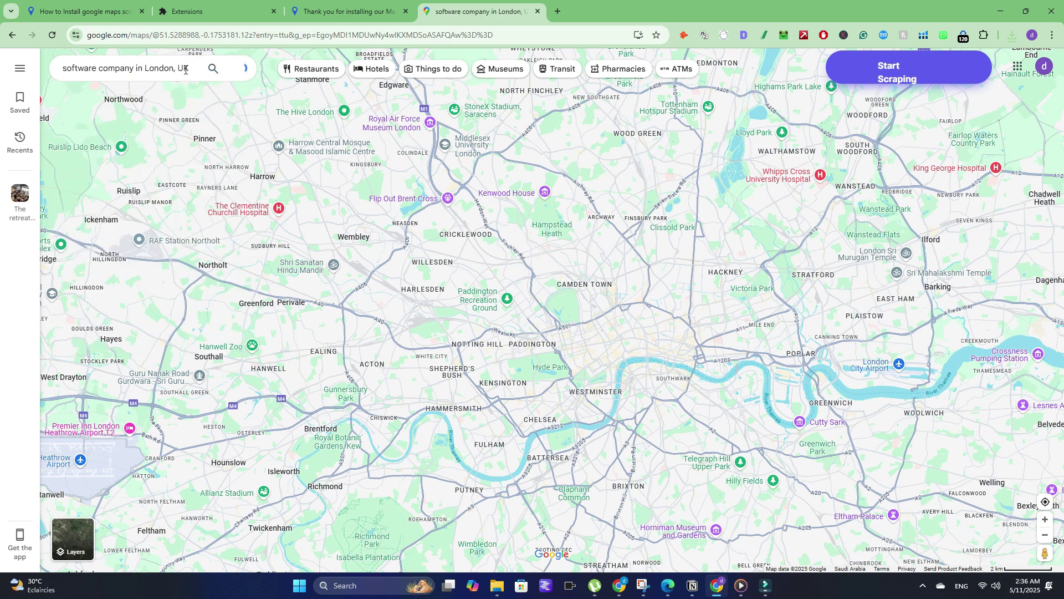
{"action": "left_click", "coordinate": [214, 67]}
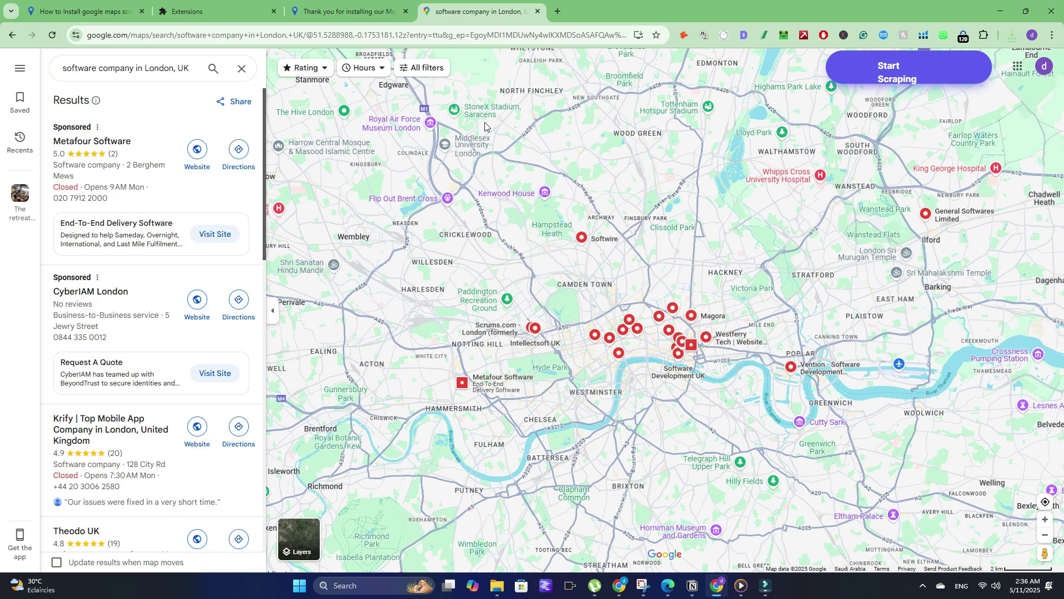
- Start scraping with the 'Scrape google maps with emails & social media' option
{"action": "left_click", "coordinate": [857, 66]}
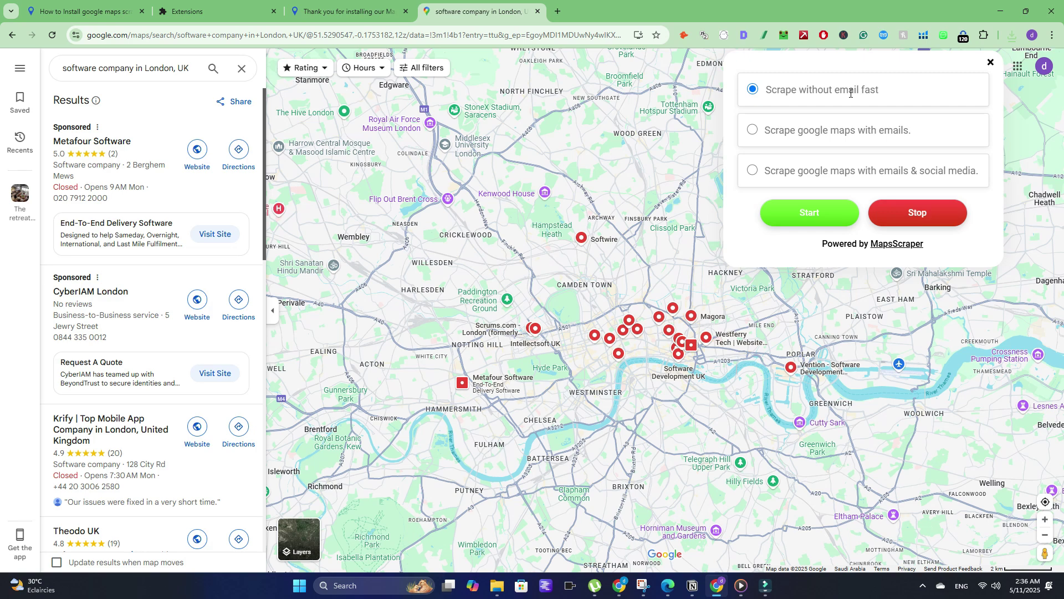
{"action": "left_click", "coordinate": [753, 170]}
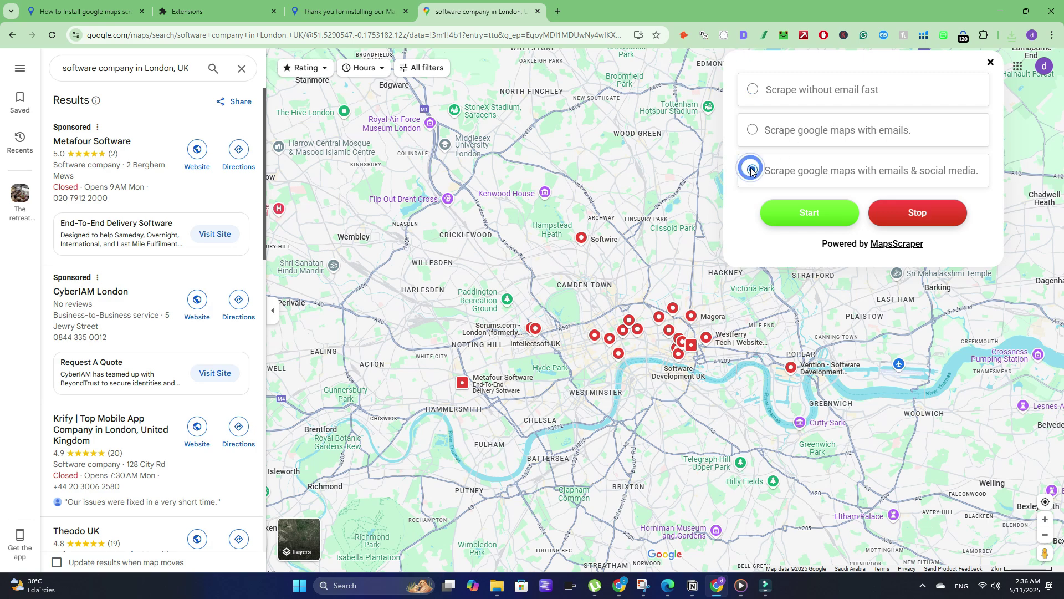
{"action": "left_click", "coordinate": [809, 212]}
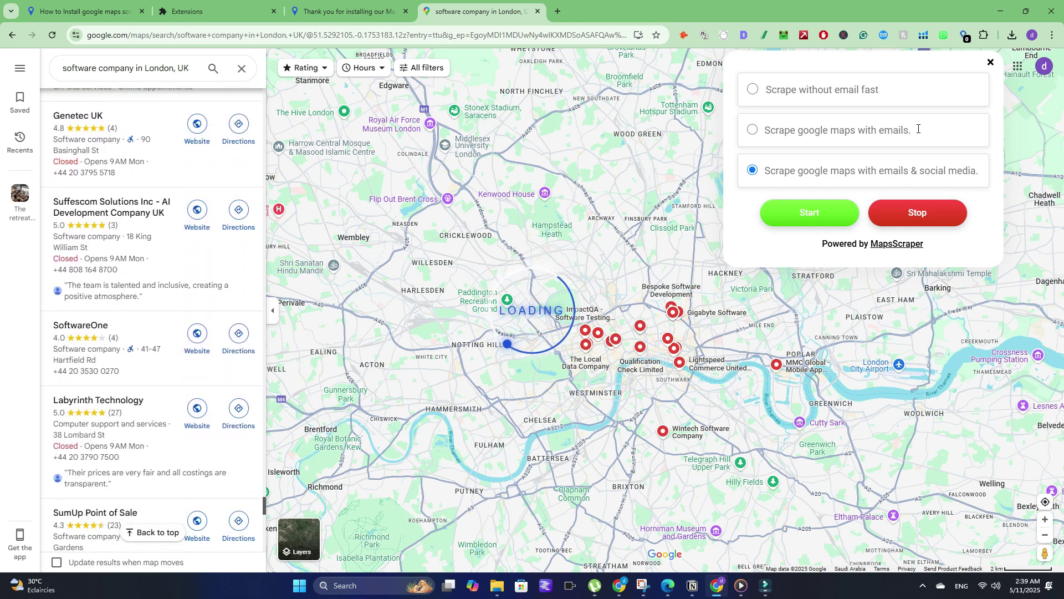
- Open and reopen the scraped results table to watch new London rows appear, then close it
{"action": "left_click", "coordinate": [967, 35]}
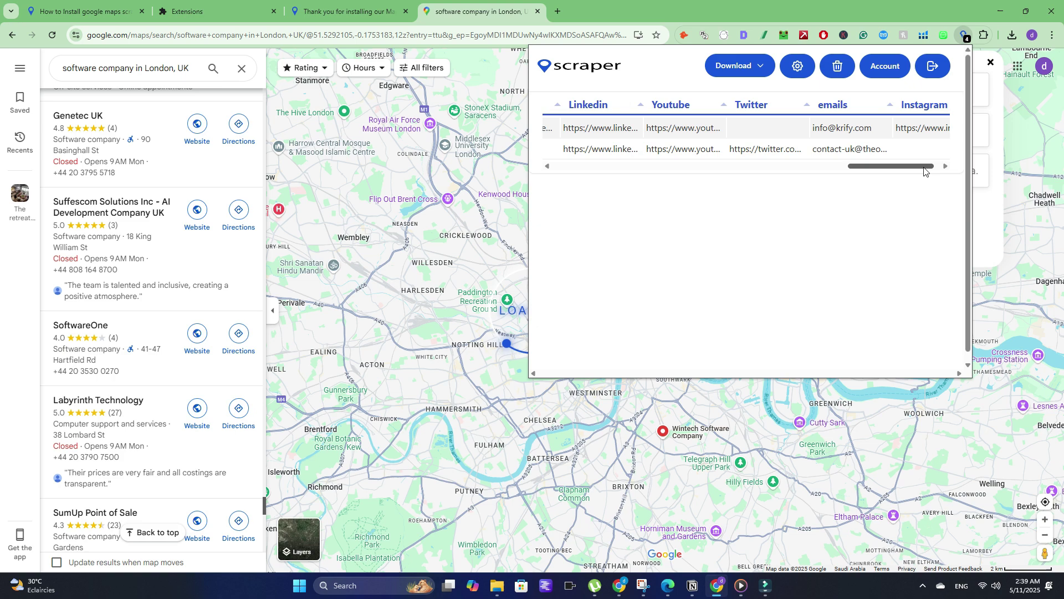
{"action": "mouse_move", "coordinate": [583, 167]}
{"action": "left_mouse_down"}
{"action": "mouse_move", "coordinate": [876, 169]}
{"action": "mouse_move", "coordinate": [566, 167]}
{"action": "left_mouse_up"}
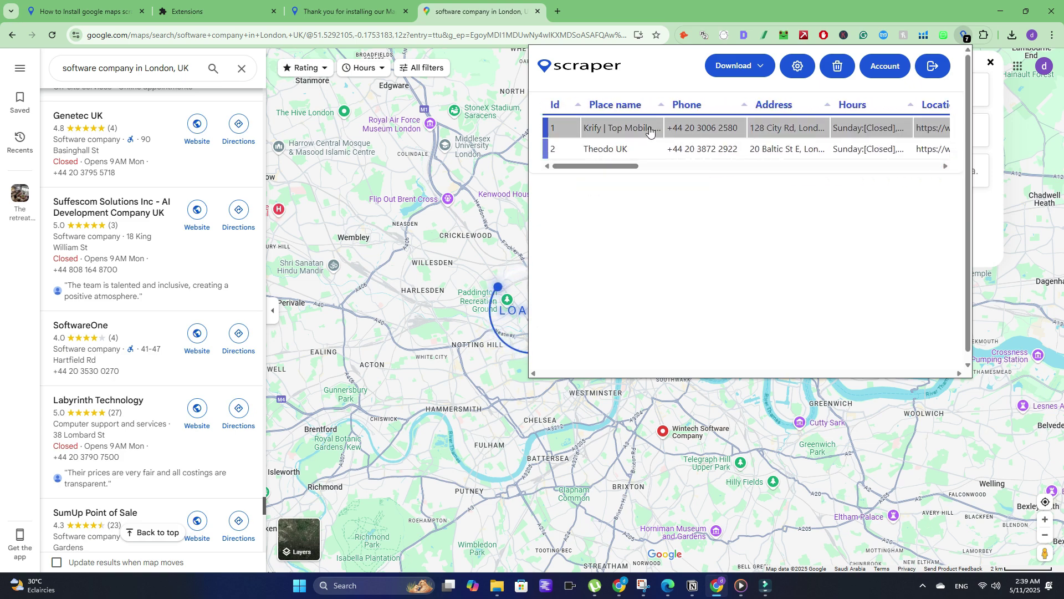
{"action": "left_click", "coordinate": [967, 35]}
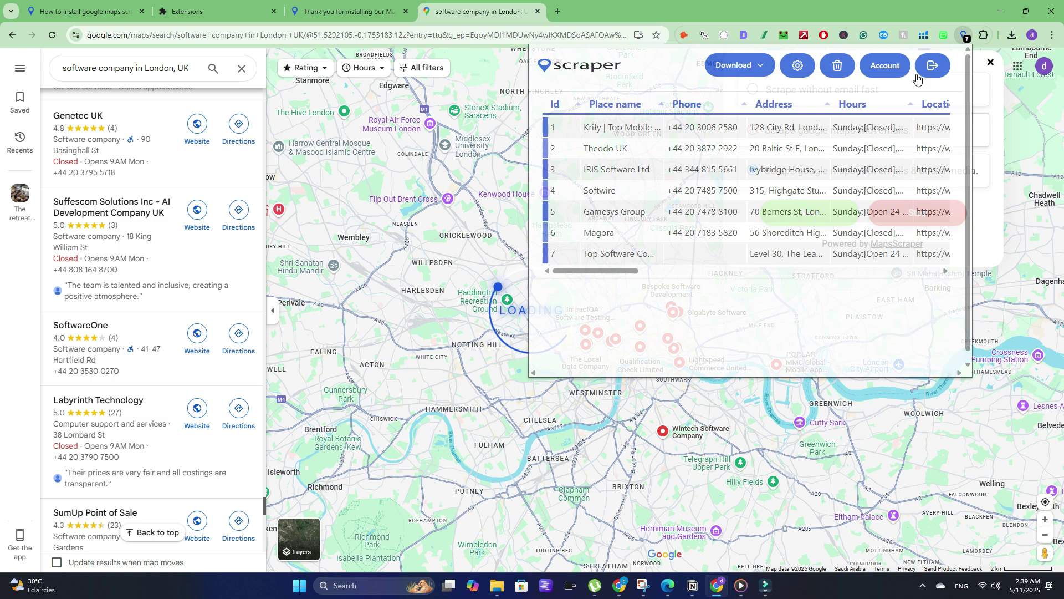
{"action": "key", "text": "Escape"}
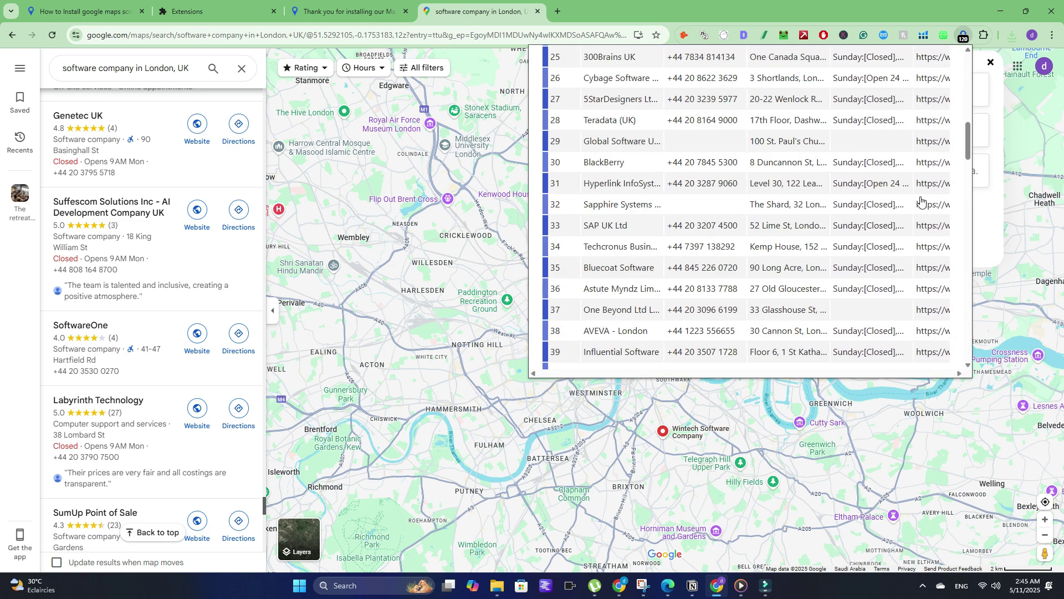
{"action": "scroll", "coordinate": [748, 208], "scroll_direction": "down", "scroll_amount": 8}
{"action": "scroll", "coordinate": [749, 208], "scroll_direction": "down", "scroll_amount": 8}
{"action": "scroll", "coordinate": [748, 207], "scroll_direction": "down", "scroll_amount": 8}
{"action": "scroll", "coordinate": [724, 166], "scroll_direction": "down", "scroll_amount": 4}
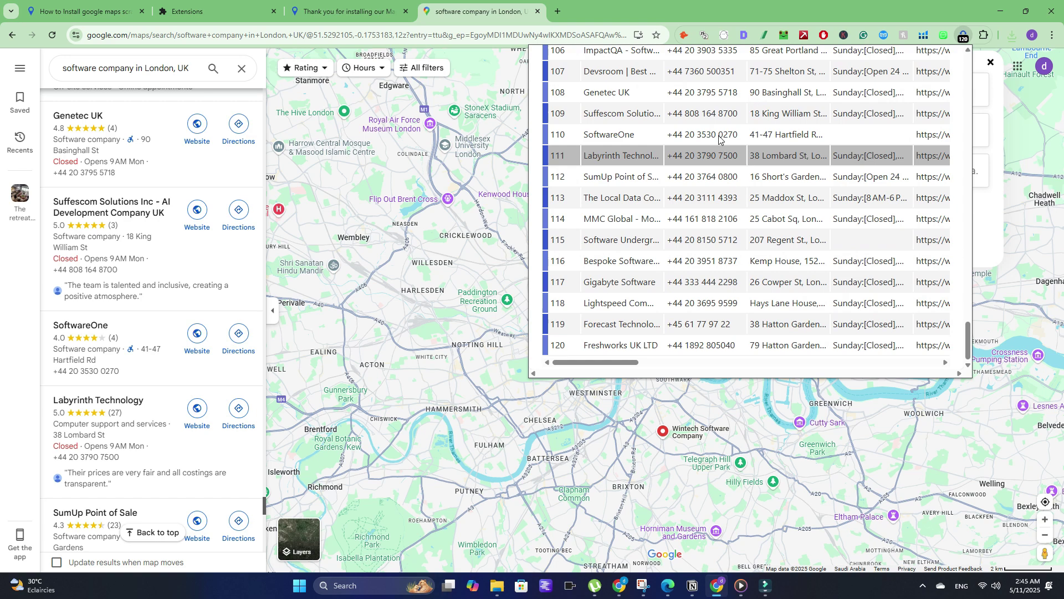
{"action": "left_click_drag", "start_coordinate": [620, 364], "coordinate": [944, 366]}
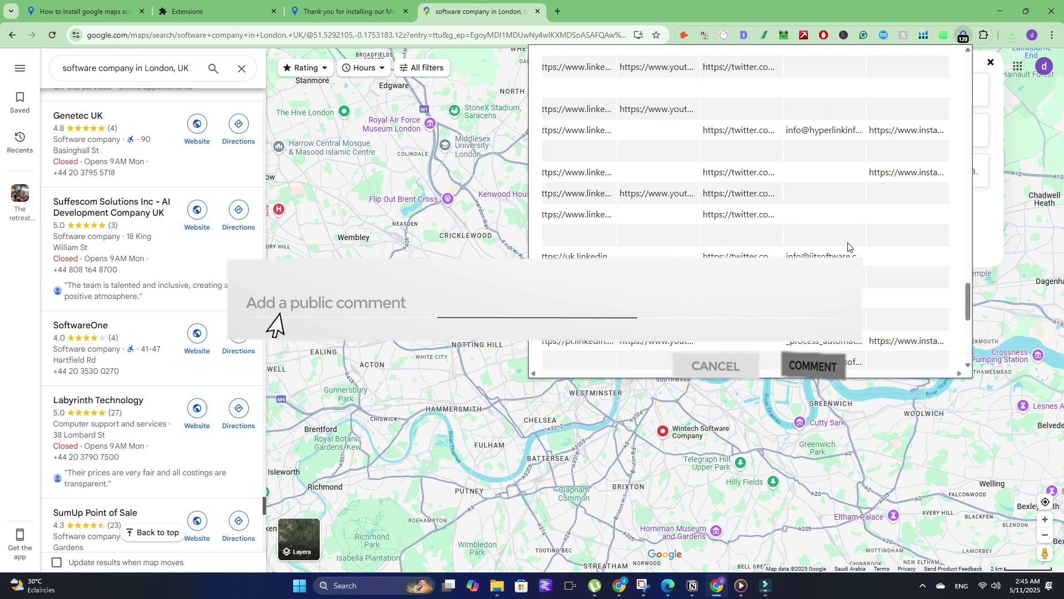
{"action": "scroll", "coordinate": [829, 251], "scroll_direction": "up", "scroll_amount": 5}
{"action": "scroll", "coordinate": [832, 176], "scroll_direction": "up", "scroll_amount": 5}
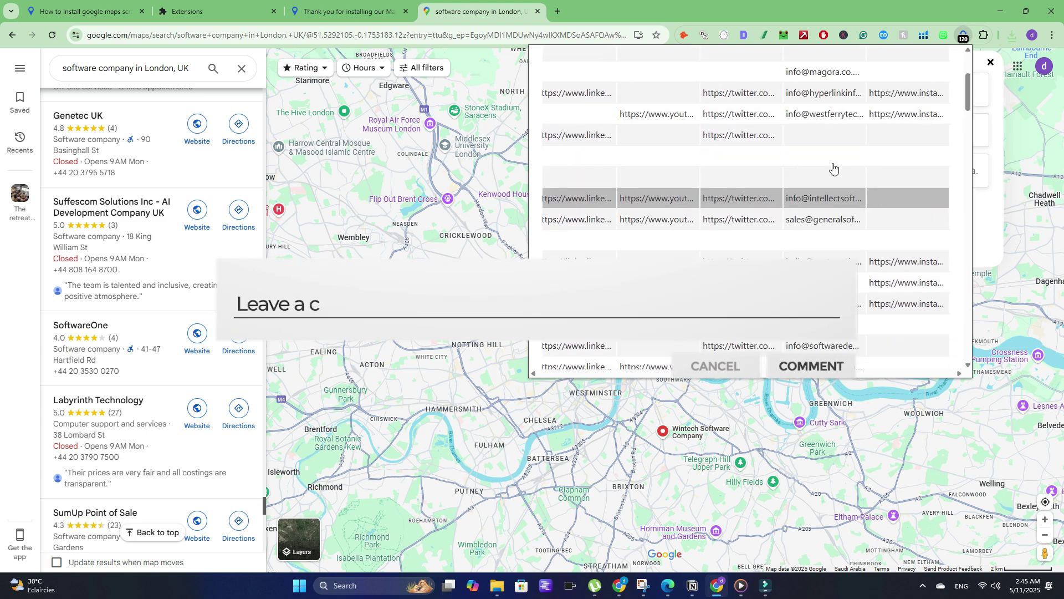
{"action": "scroll", "coordinate": [831, 177], "scroll_direction": "up", "scroll_amount": 5}
- Download the results as XLSX and open mapsscraper (6) from the Downloads folder
{"action": "left_click", "coordinate": [740, 66]}
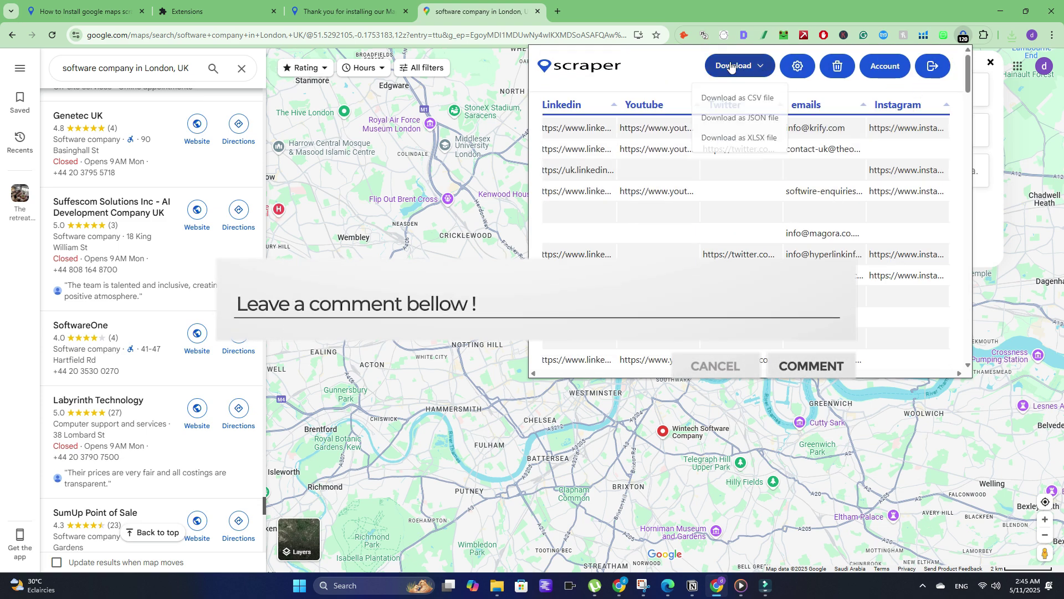
{"action": "left_click", "coordinate": [738, 98]}
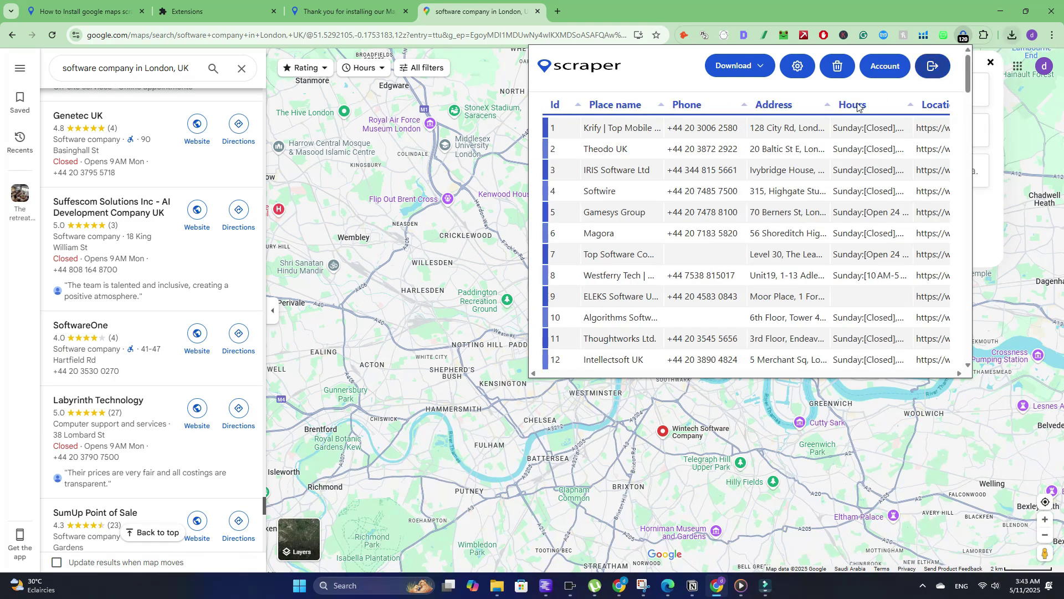
{"action": "scroll", "coordinate": [859, 166], "scroll_direction": "down", "scroll_amount": 3}
{"action": "scroll", "coordinate": [858, 167], "scroll_direction": "up", "scroll_amount": 3}
{"action": "left_click", "coordinate": [1011, 35]}
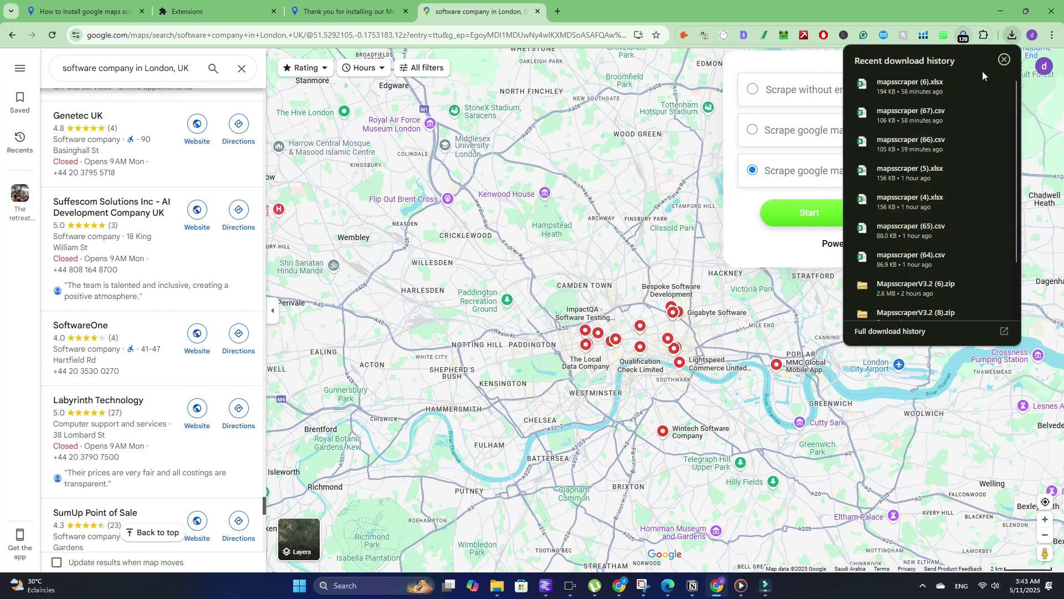
{"action": "left_click", "coordinate": [978, 87]}
{"action": "left_click", "coordinate": [537, 326]}
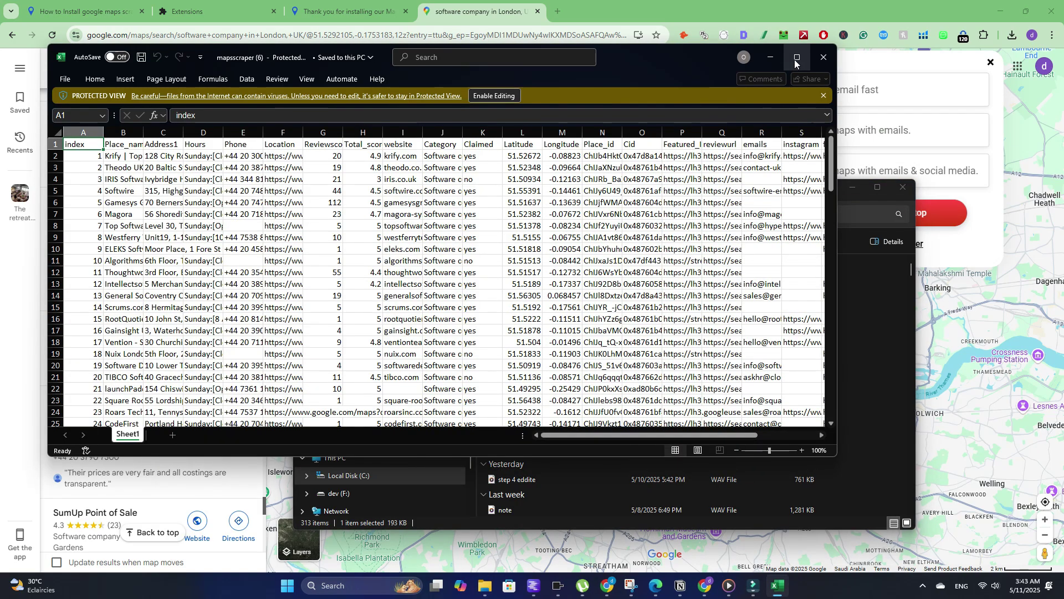
- Maximize Excel, enable editing of mapsscraper (6), and widen column D for opening hours
{"action": "left_click", "coordinate": [796, 58]}
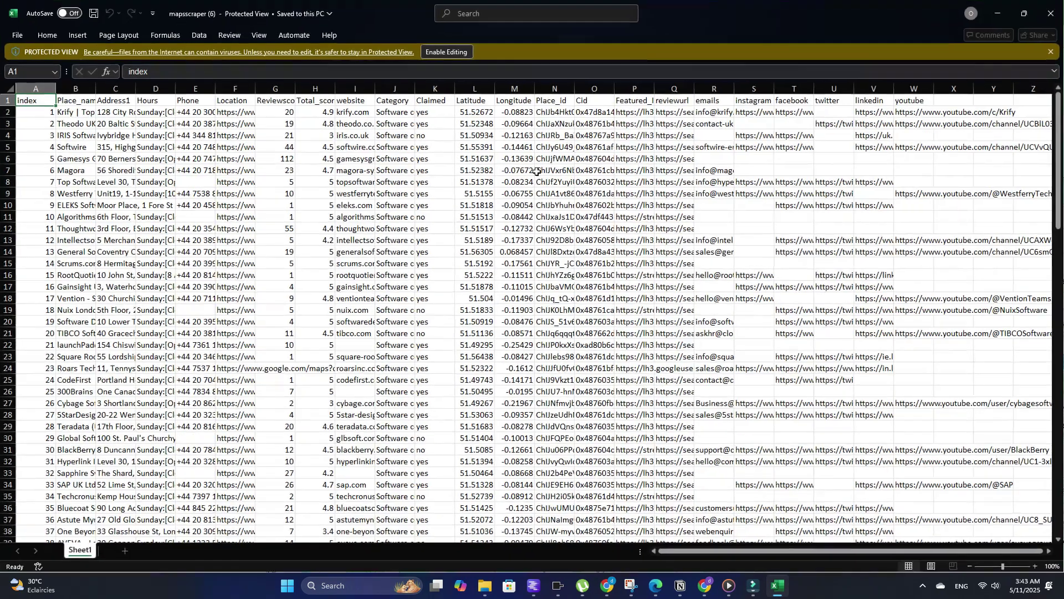
{"action": "scroll", "coordinate": [441, 209], "scroll_direction": "down", "scroll_amount": 5}
{"action": "scroll", "coordinate": [433, 208], "scroll_direction": "down", "scroll_amount": 5}
{"action": "scroll", "coordinate": [415, 215], "scroll_direction": "down", "scroll_amount": 5}
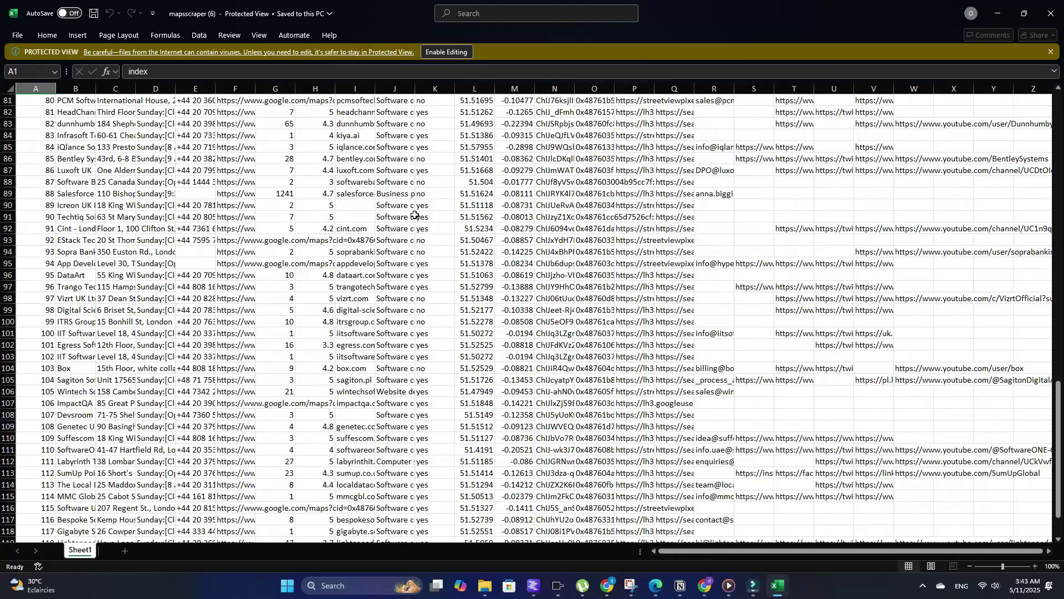
{"action": "scroll", "coordinate": [416, 214], "scroll_direction": "up", "scroll_amount": 10}
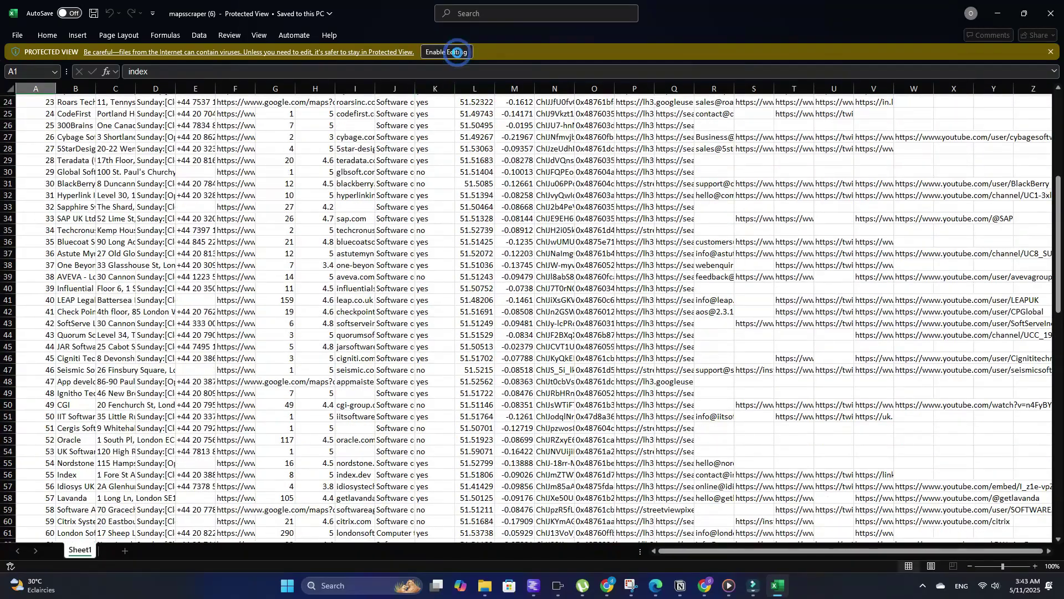
{"action": "left_click", "coordinate": [448, 52]}
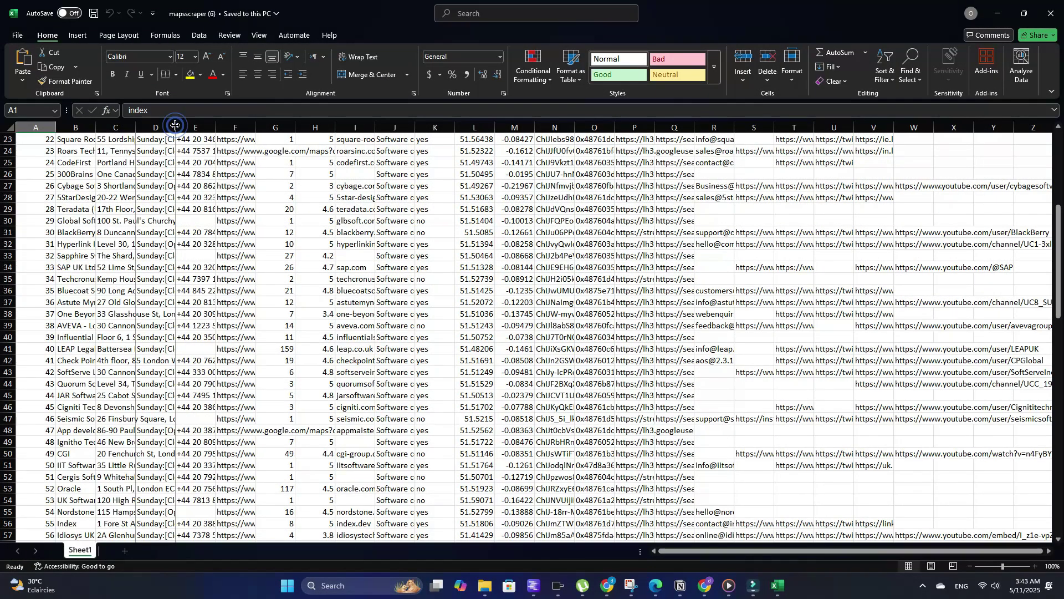
{"action": "left_click_drag", "start_coordinate": [176, 125], "coordinate": [257, 126]}
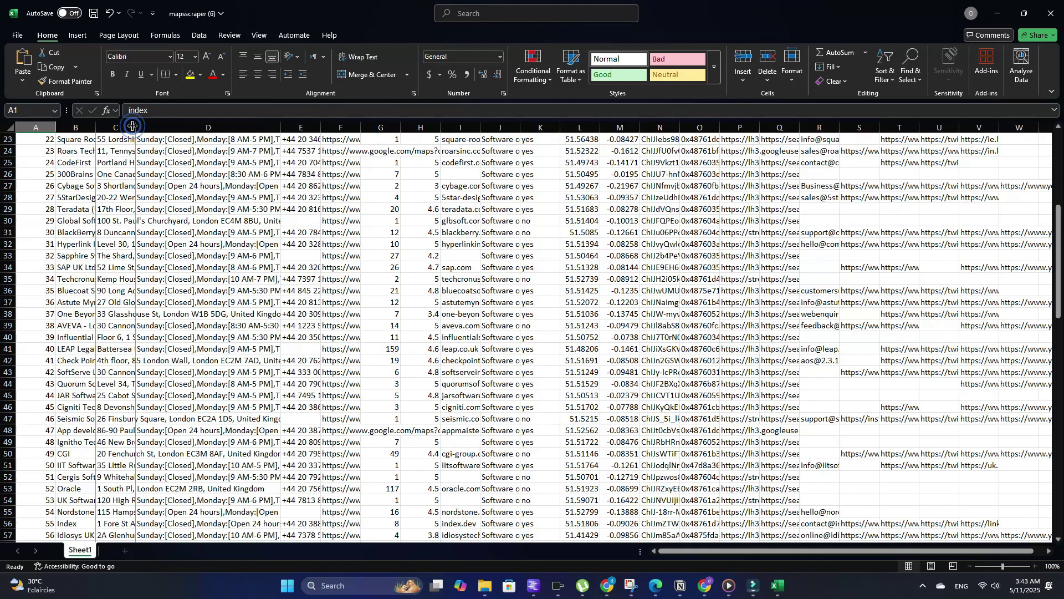